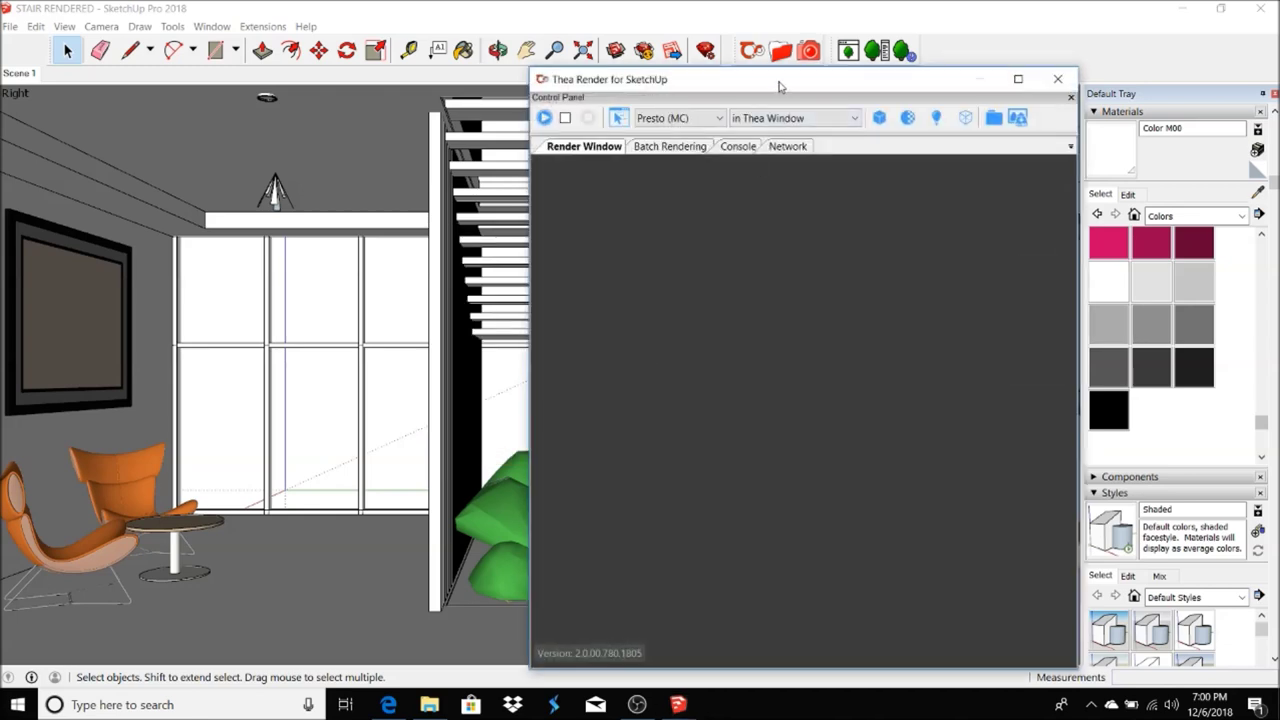
Start the interactive Thea render and orbit around the stair to check it.
left_click_drag(780, 86, 950, 98)
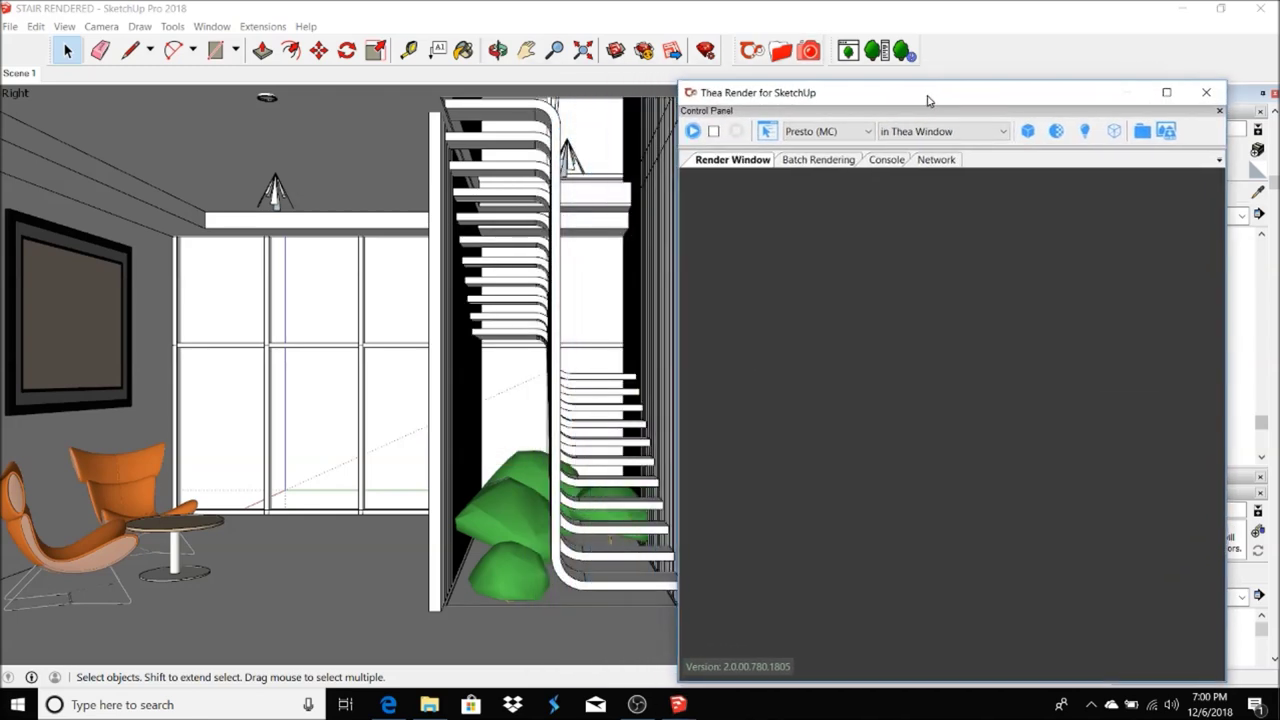
left_click(713, 130)
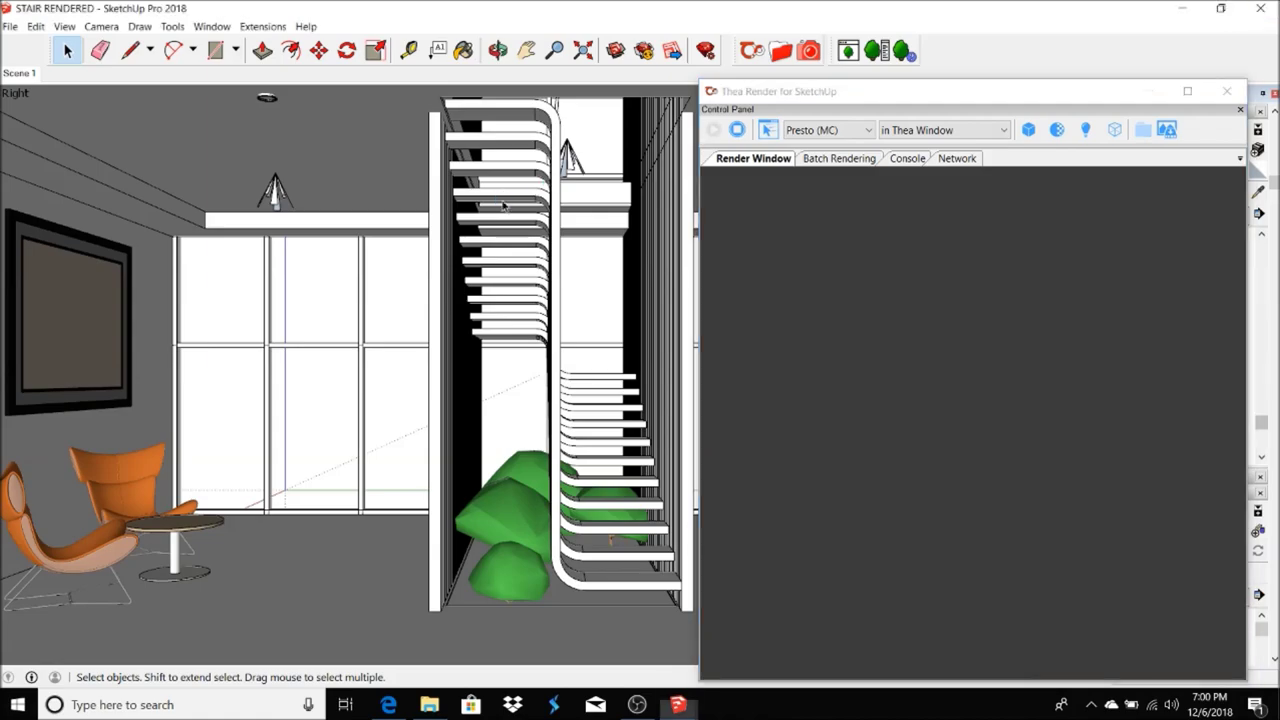
scroll(531, 329, "up", 5)
mouse_move(531, 329)
left_mouse_down()
mouse_move(429, 557)
mouse_move(500, 509)
mouse_move(527, 390)
mouse_move(649, 320)
left_mouse_up()
scroll(527, 390, "down", 5)
left_click_drag(566, 340, 406, 340)
Return to Scene 1, select the stair railing, and open the Thea Browser.
left_click(18, 74)
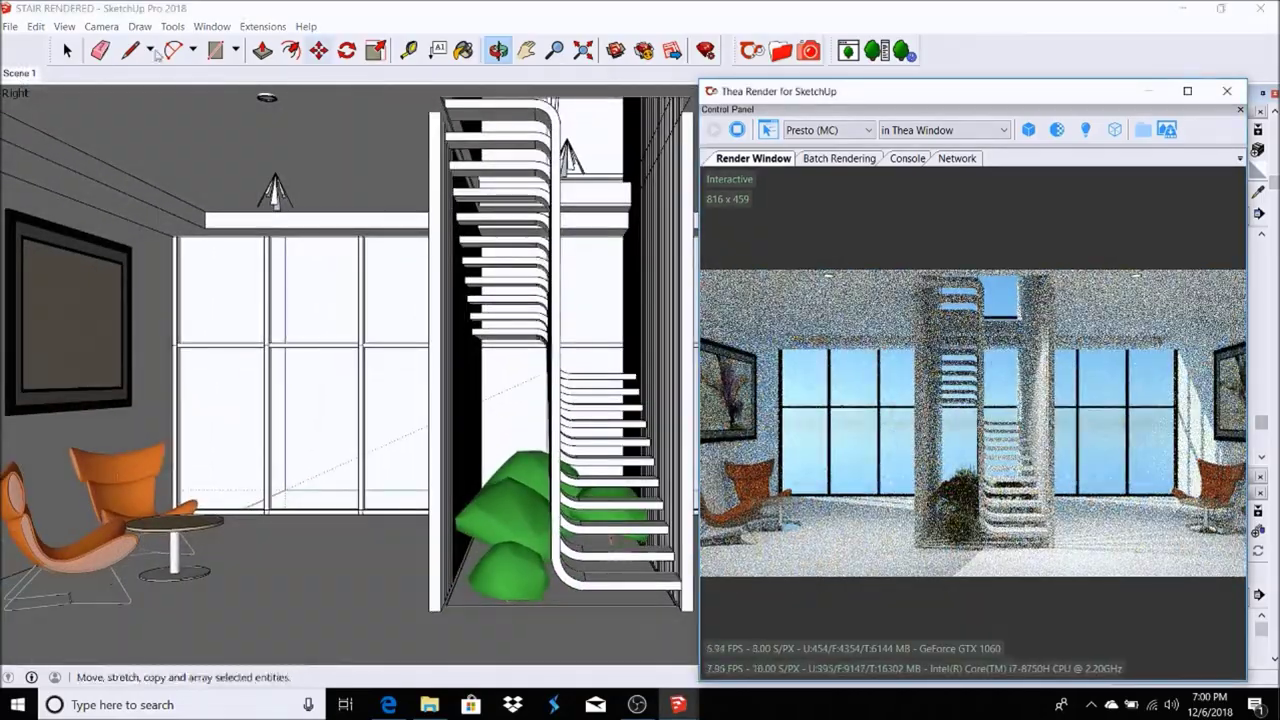
left_click(67, 50)
scroll(520, 300, "up", 3)
left_click(560, 400)
left_click(780, 50)
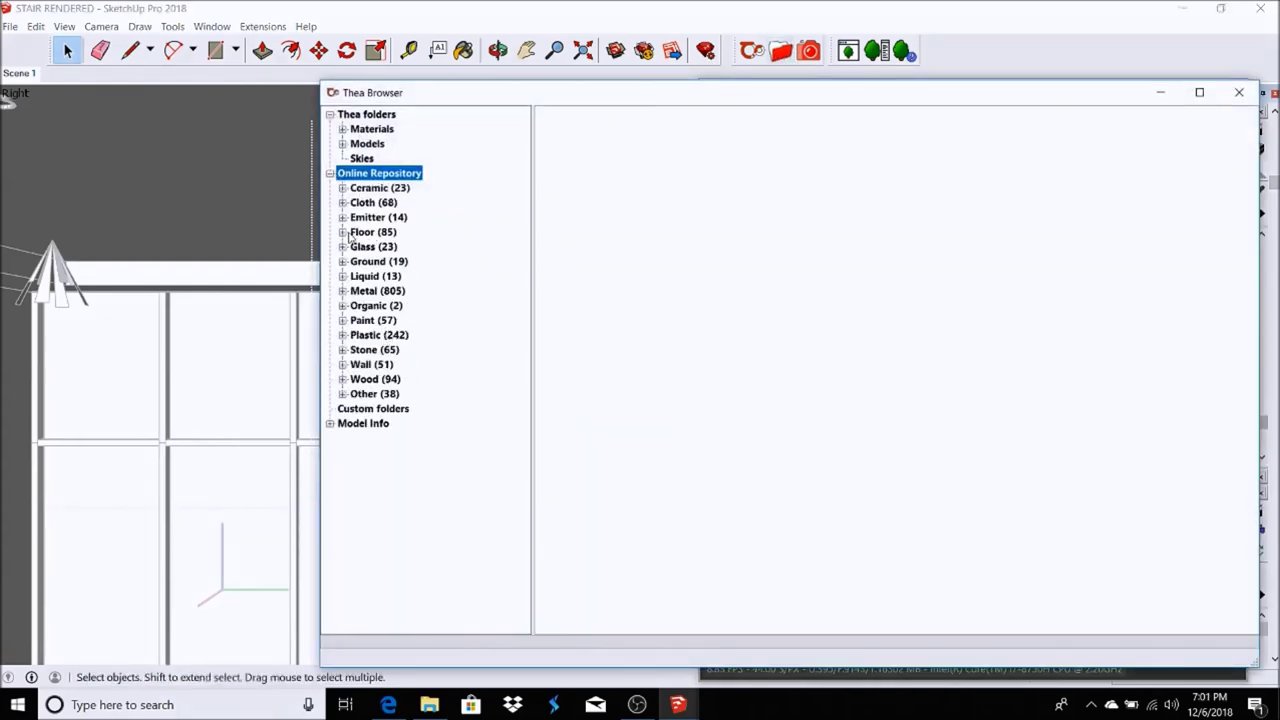
Download DabSonoma from Online Repository > Floor (21-30), then minimize the browser.
double_click(358, 232)
left_click(376, 246)
left_click(378, 261)
left_click(379, 276)
double_click(715, 178)
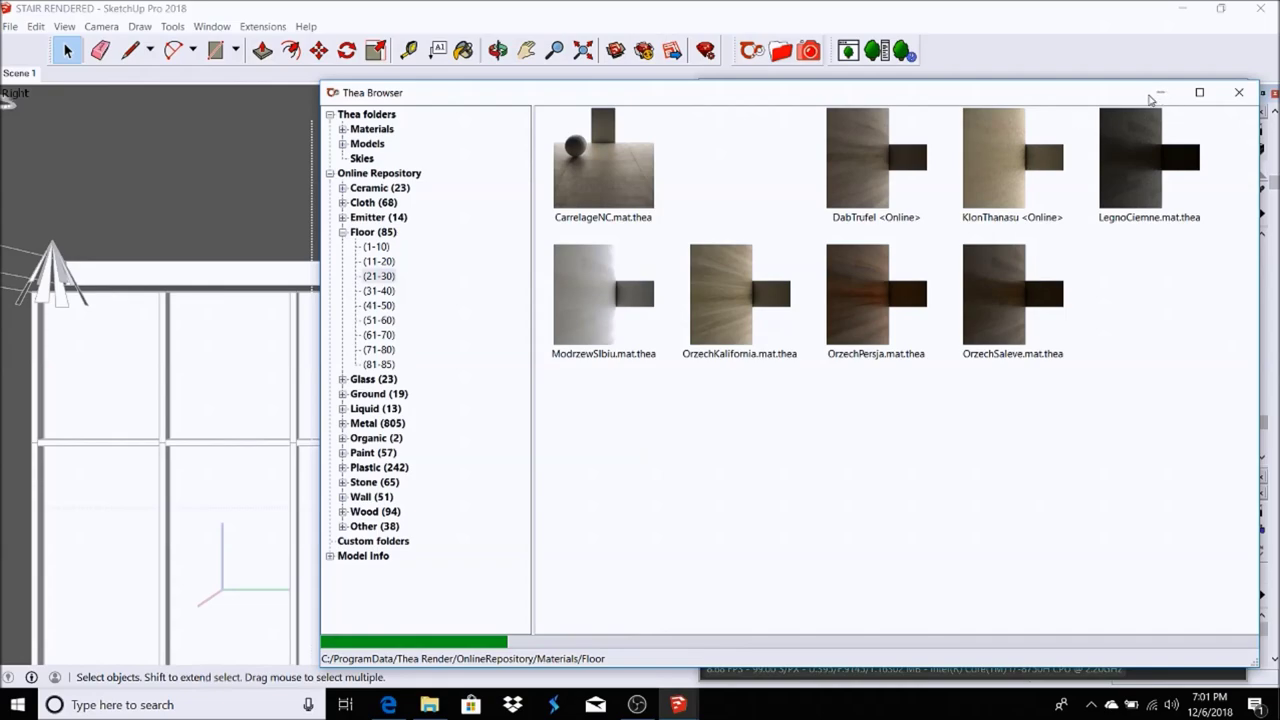
left_click(1161, 93)
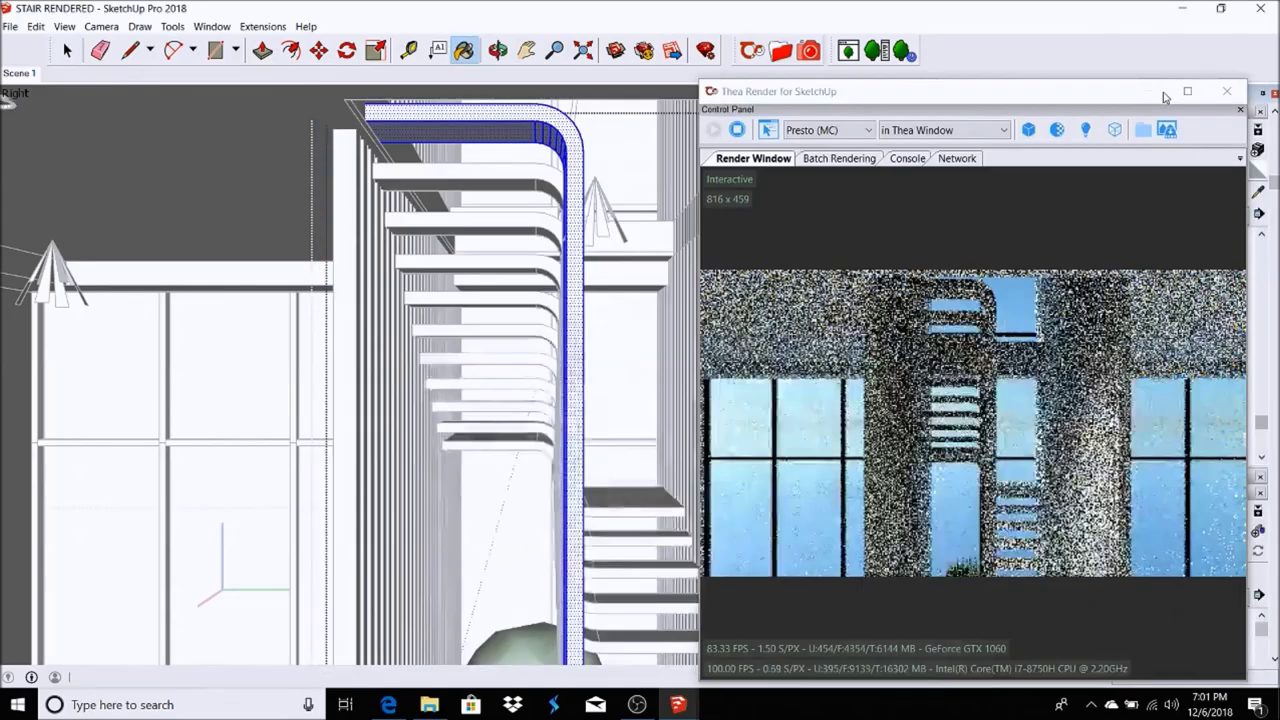
Paint the top treads and curved railing with the wood material.
left_click(67, 50)
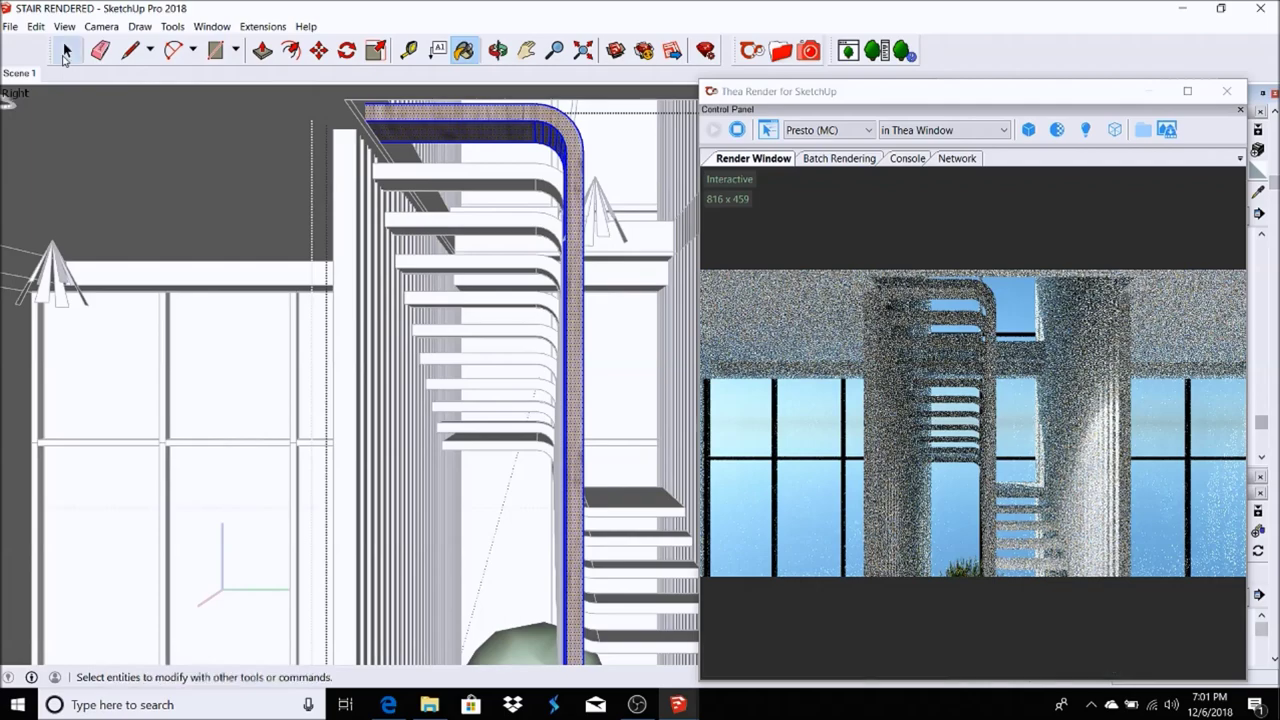
left_click(445, 177)
left_click(445, 177)
key("b")
left_click(460, 190)
key("space")
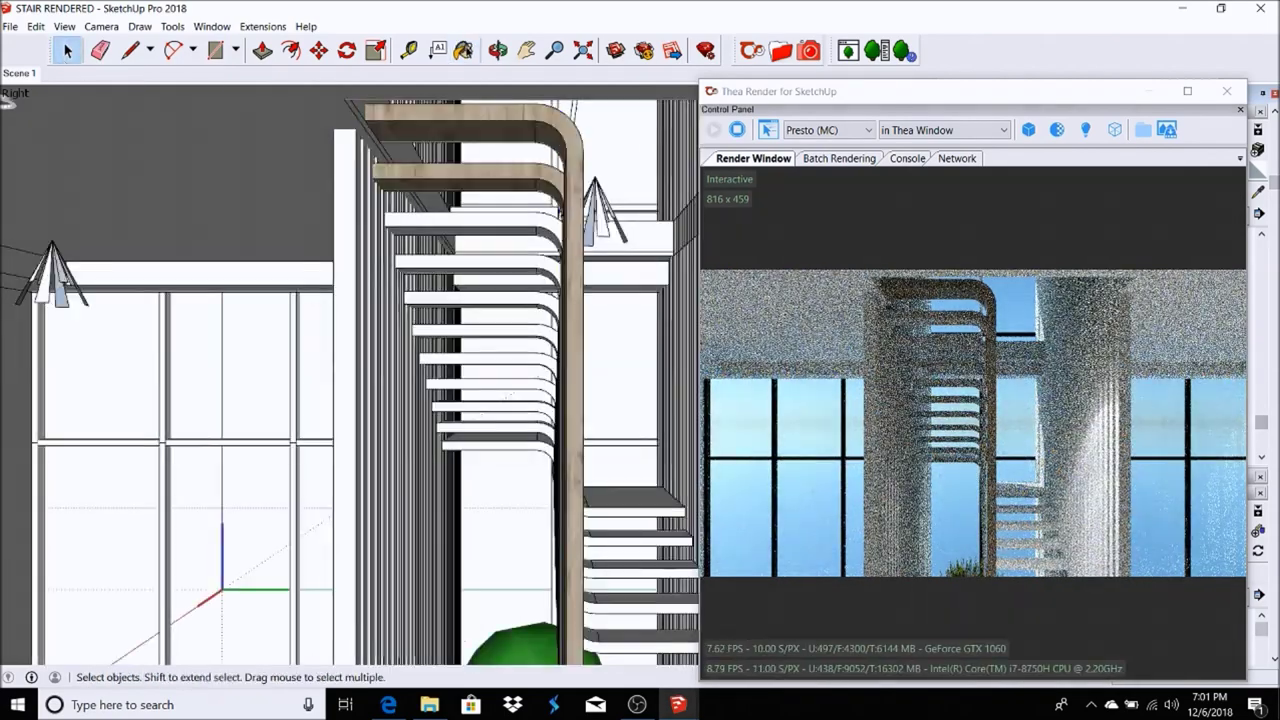
Paint a single test tread with wood, then undo it.
key("b")
left_click(520, 224)
scroll(406, 360, "up", 5)
left_click(406, 360)
key("b")
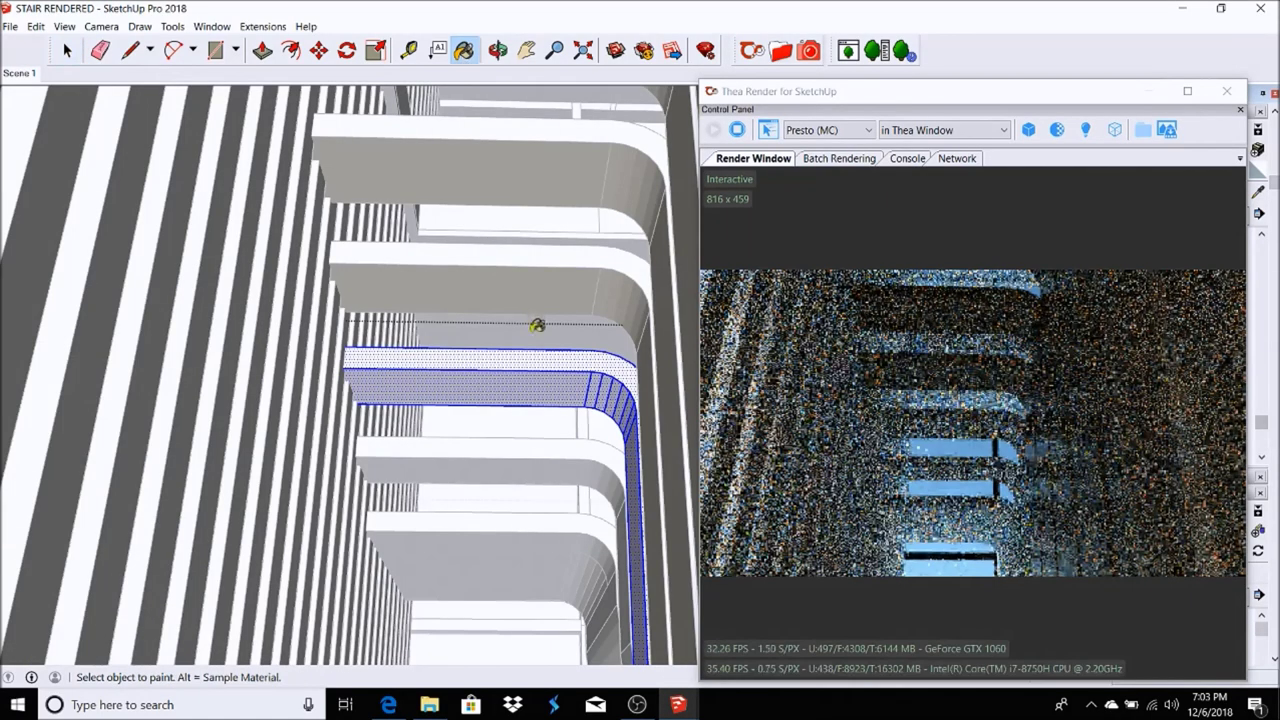
left_click(537, 328)
left_click(66, 48)
key("ctrl+z")
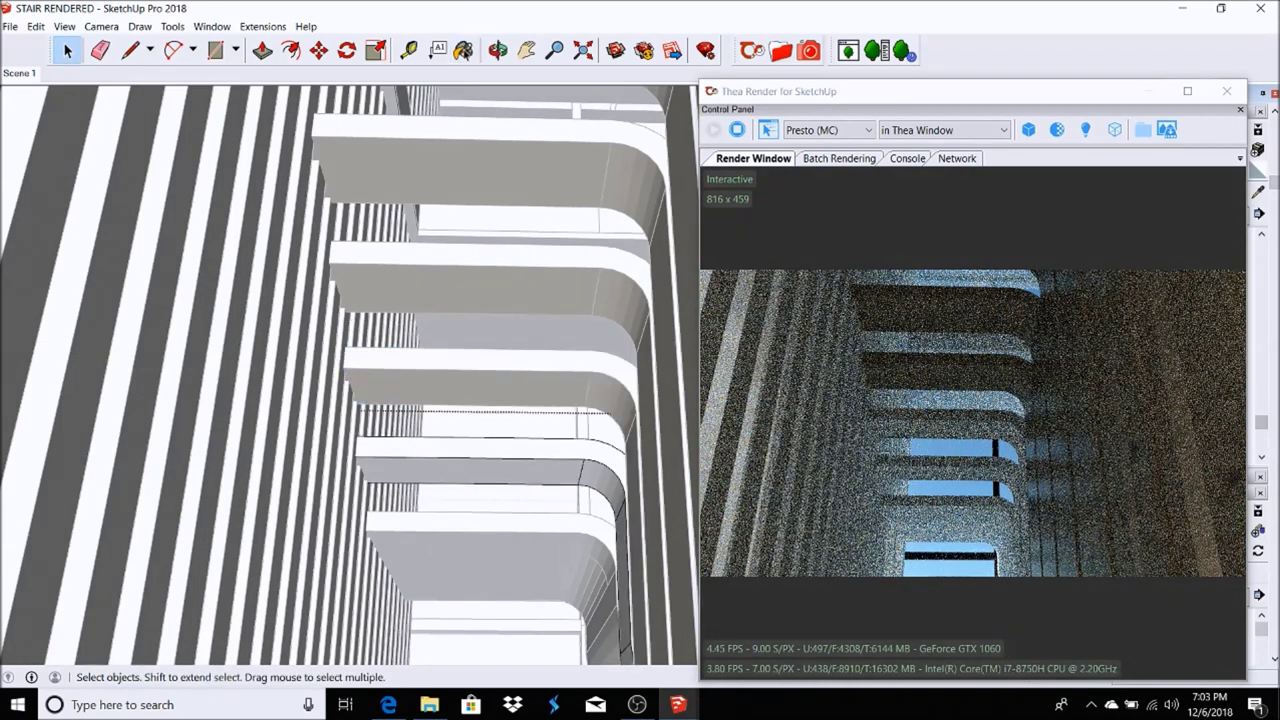
Select a lower stair tread to paint with wood.
left_click(491, 460)
key("b")
key("space")
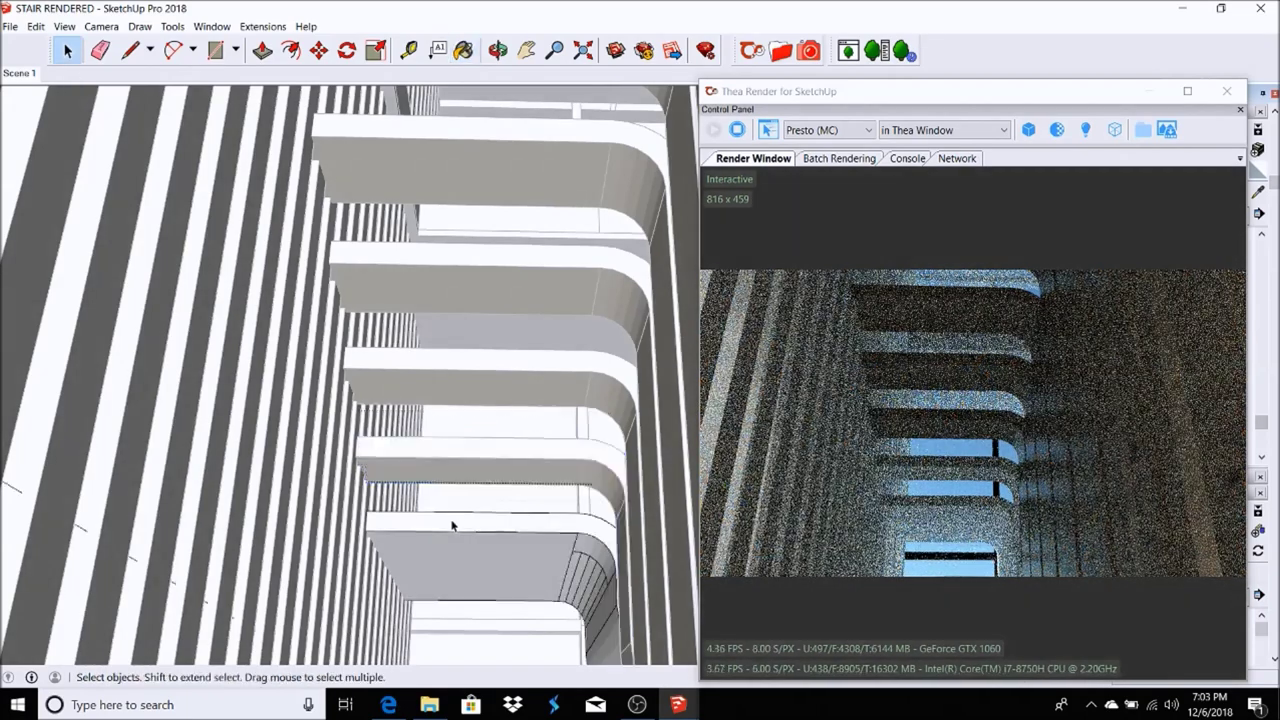
left_click(452, 524)
left_click(463, 50)
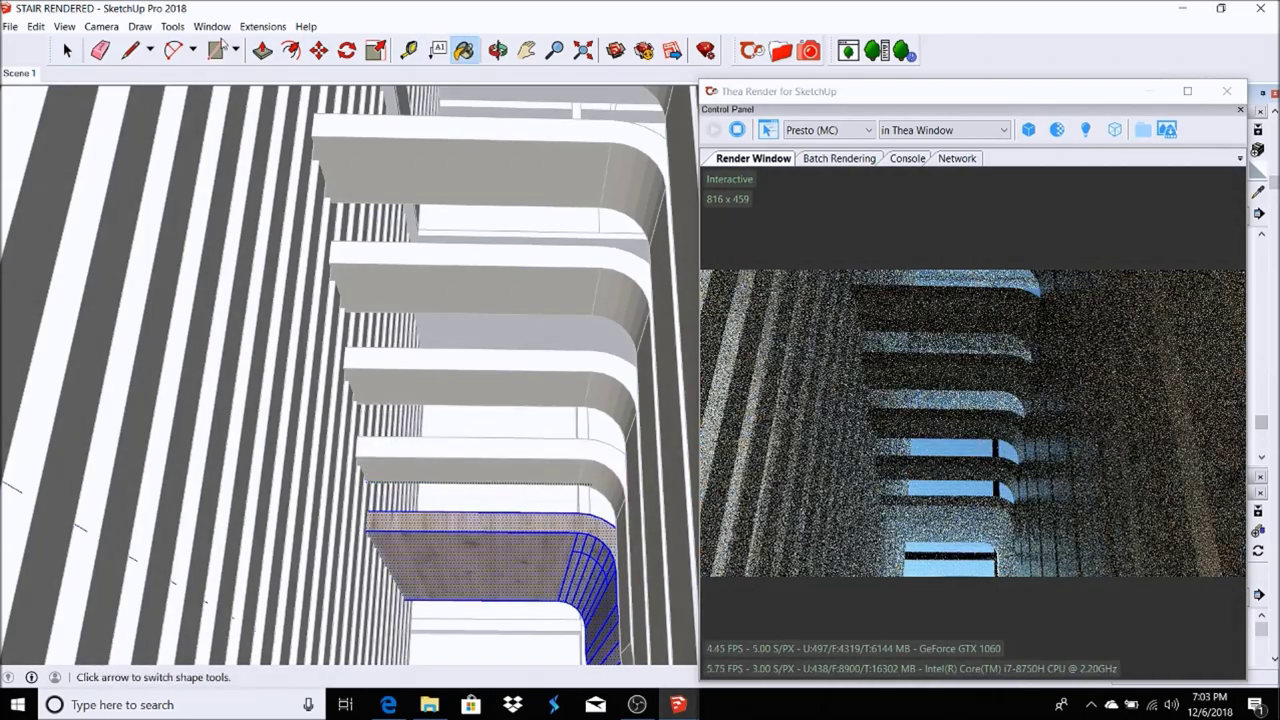
scroll(58, 86, "down", 5)
key("space")
scroll(300, 300, "up", 5)
Paint the vertical slat wall group wood, then return to the Right room view.
mouse_move(350, 250)
middle_mouse_down()
mouse_move(469, 244)
mouse_move(403, 234)
middle_mouse_up()
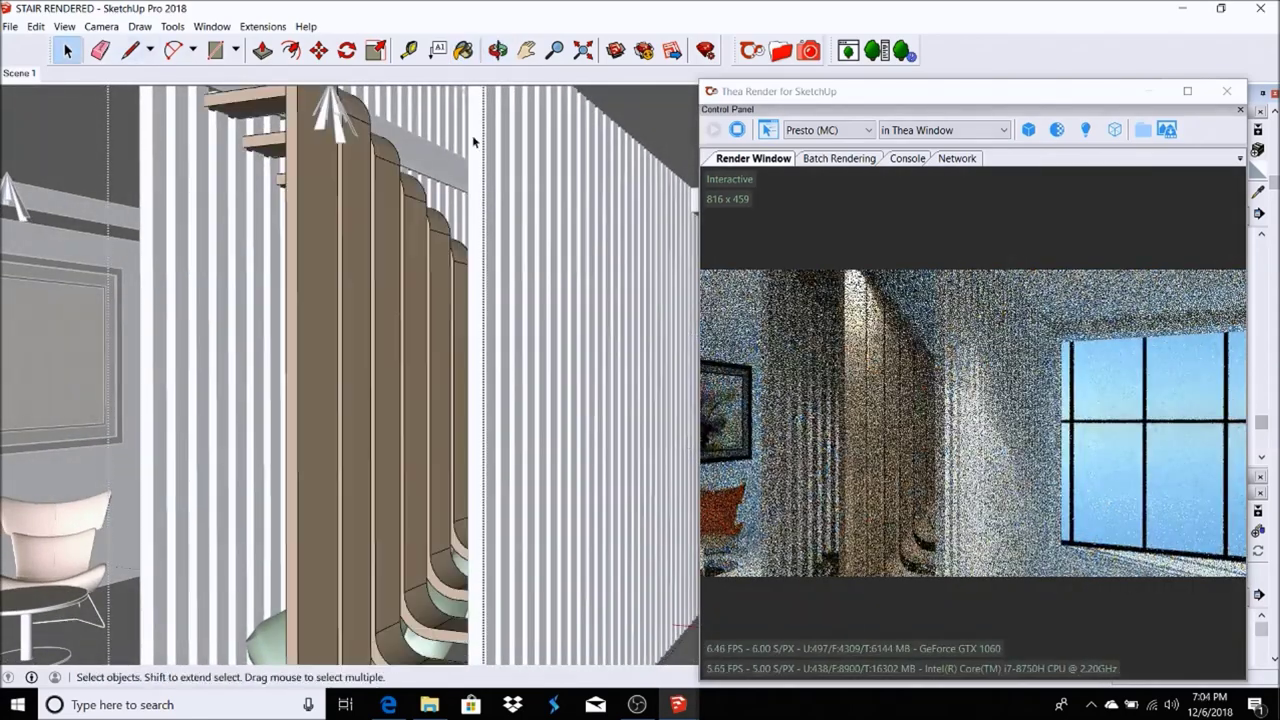
double_click(478, 135)
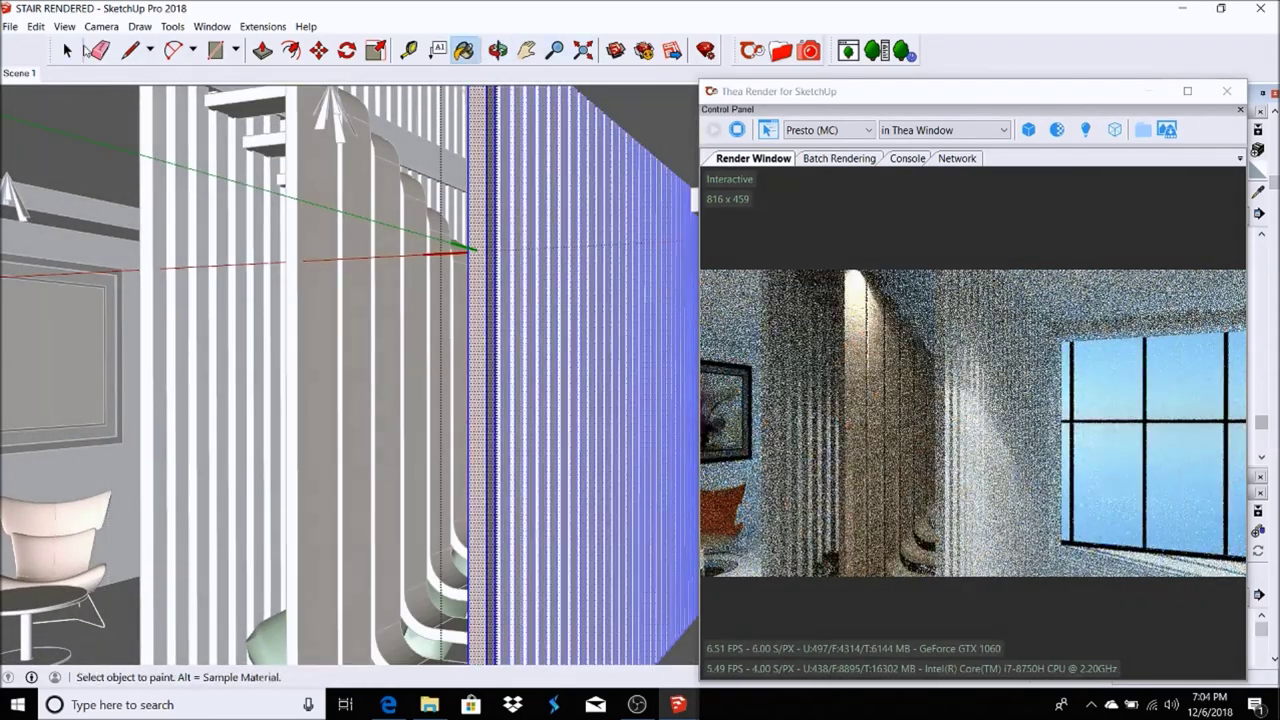
key("b")
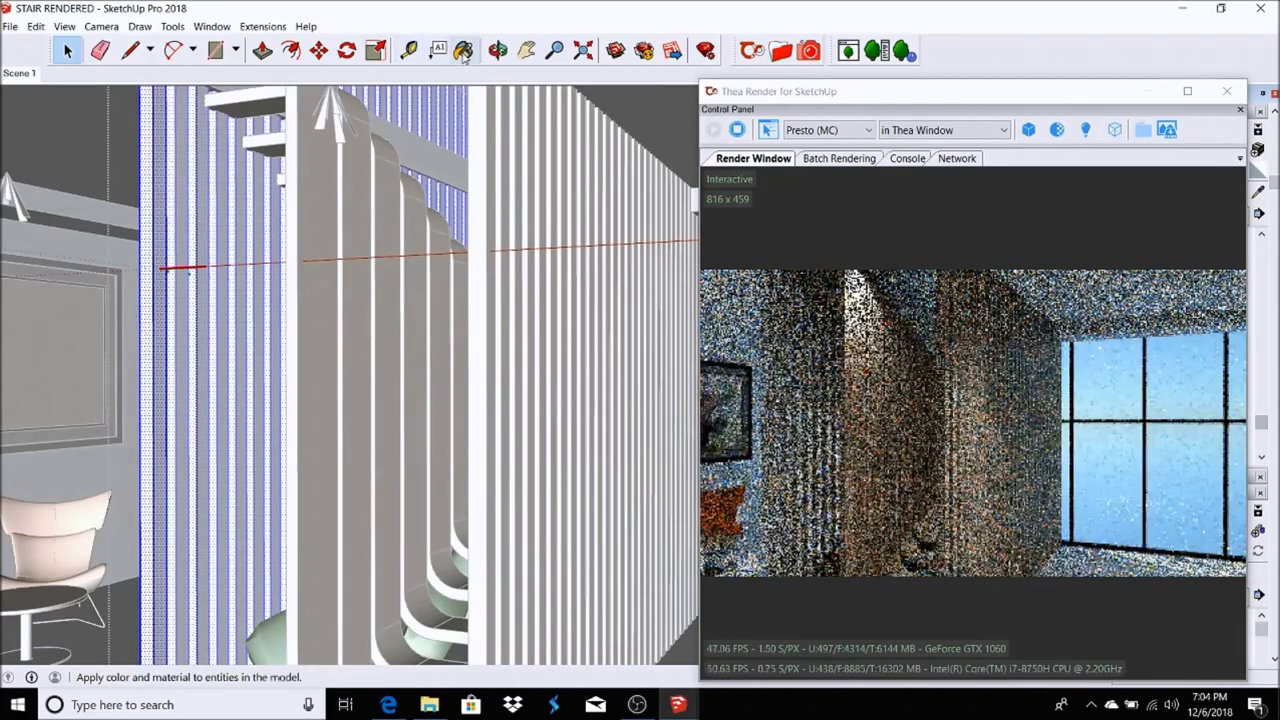
key("space")
left_click(182, 224)
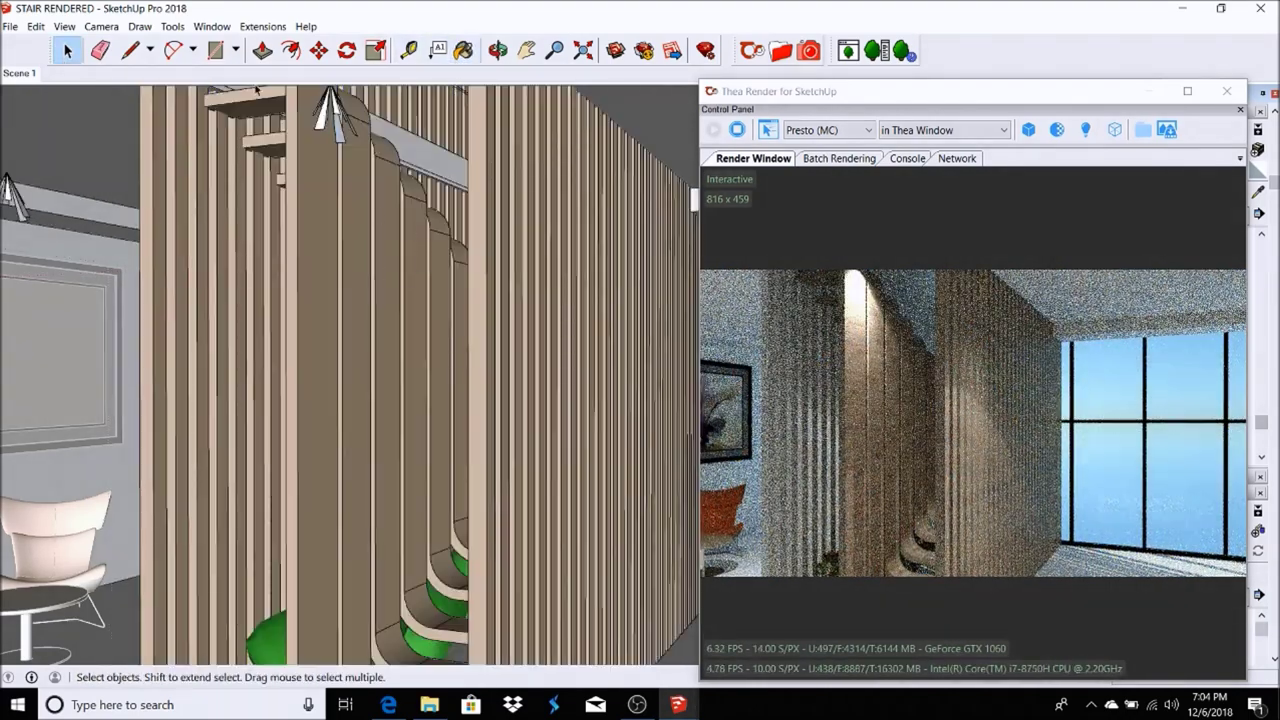
key("F5")
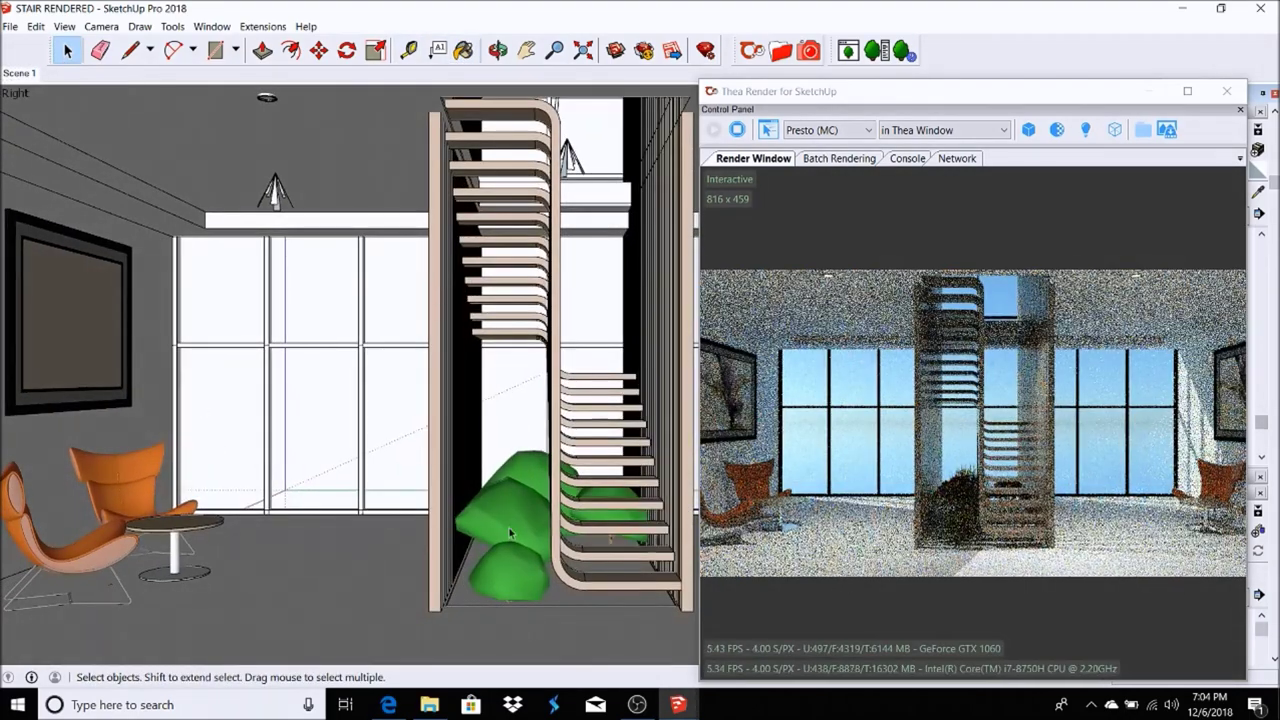
left_click(469, 600)
Load OrzechKalifornia from Thea's Floor collection and orbit toward the floor.
left_click(333, 560)
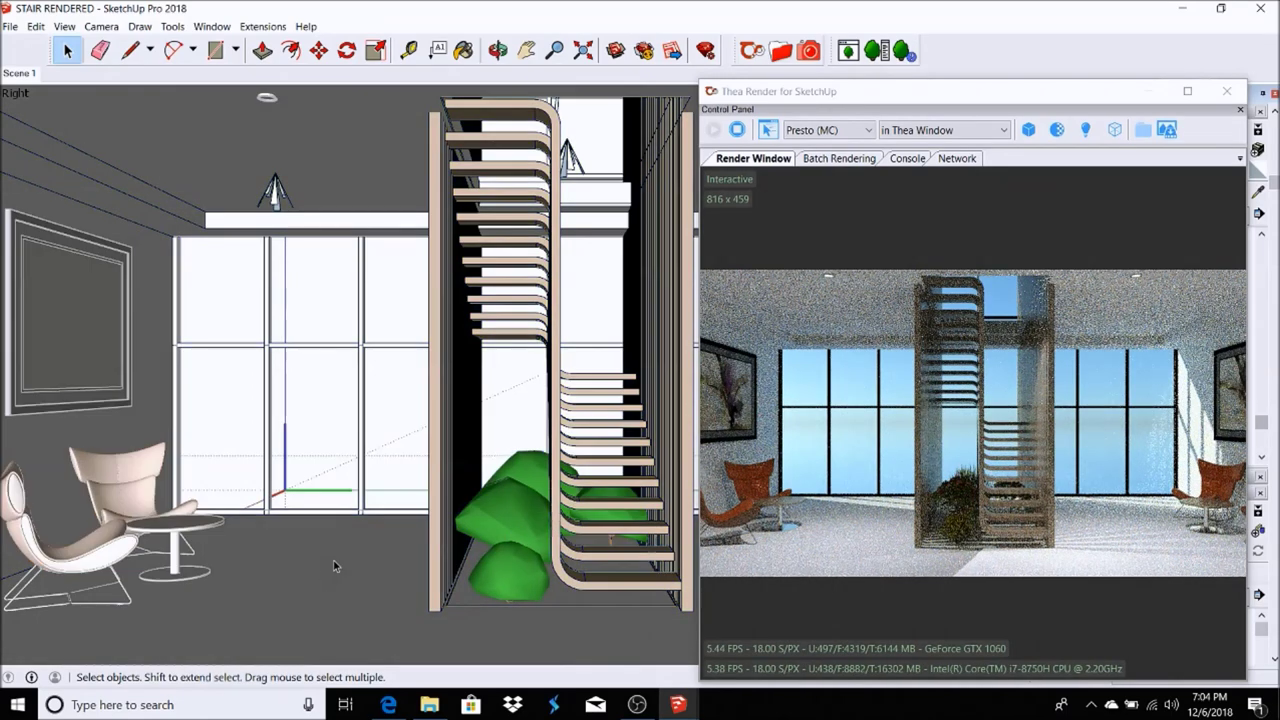
left_click(780, 50)
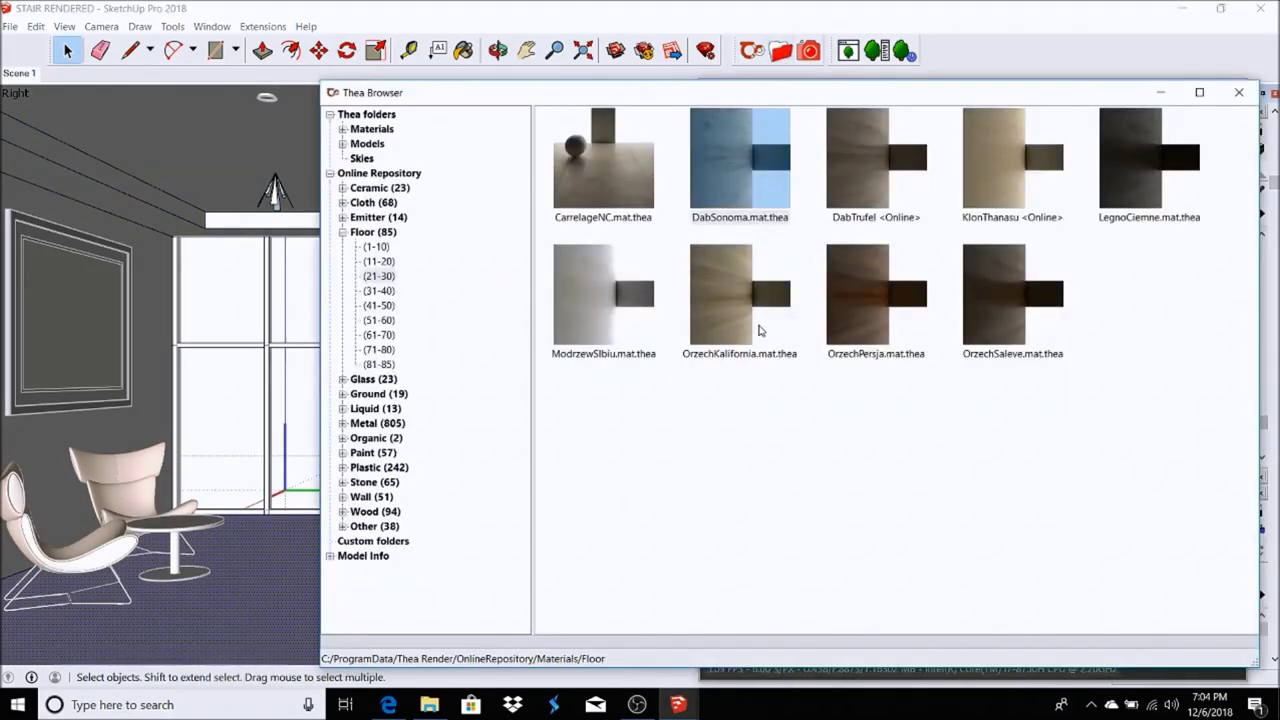
left_click(728, 298)
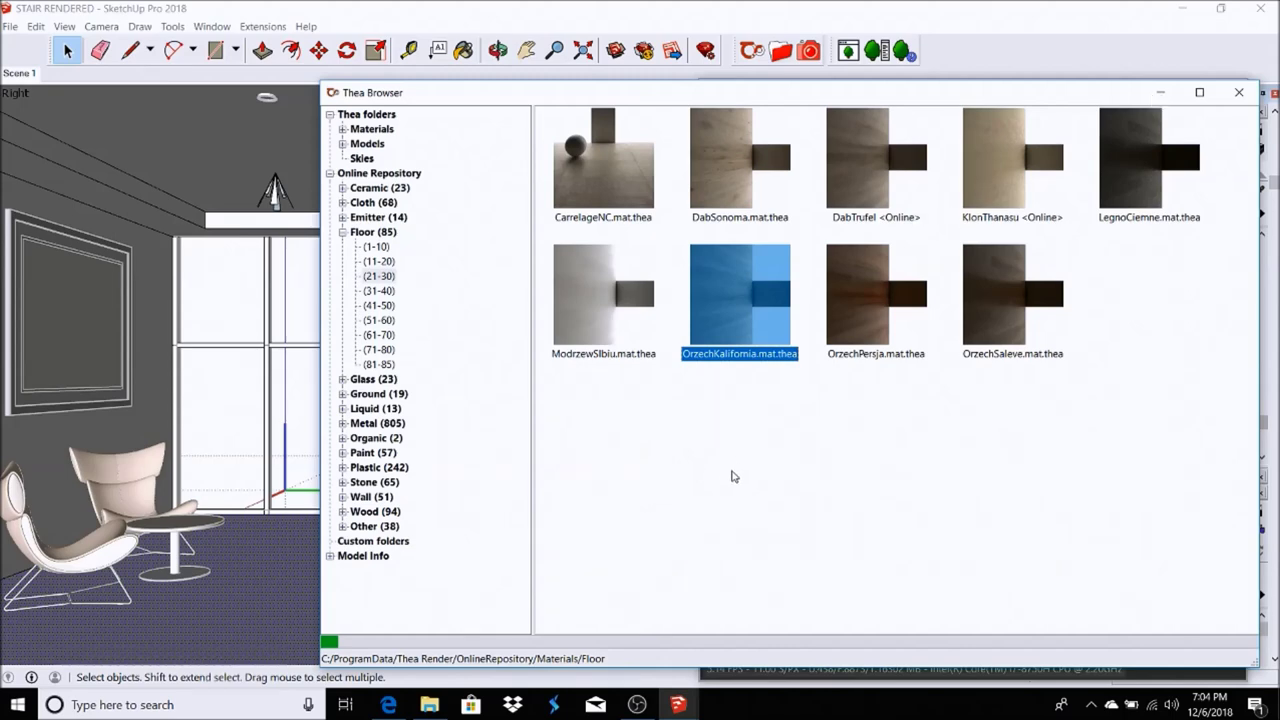
left_click(1160, 93)
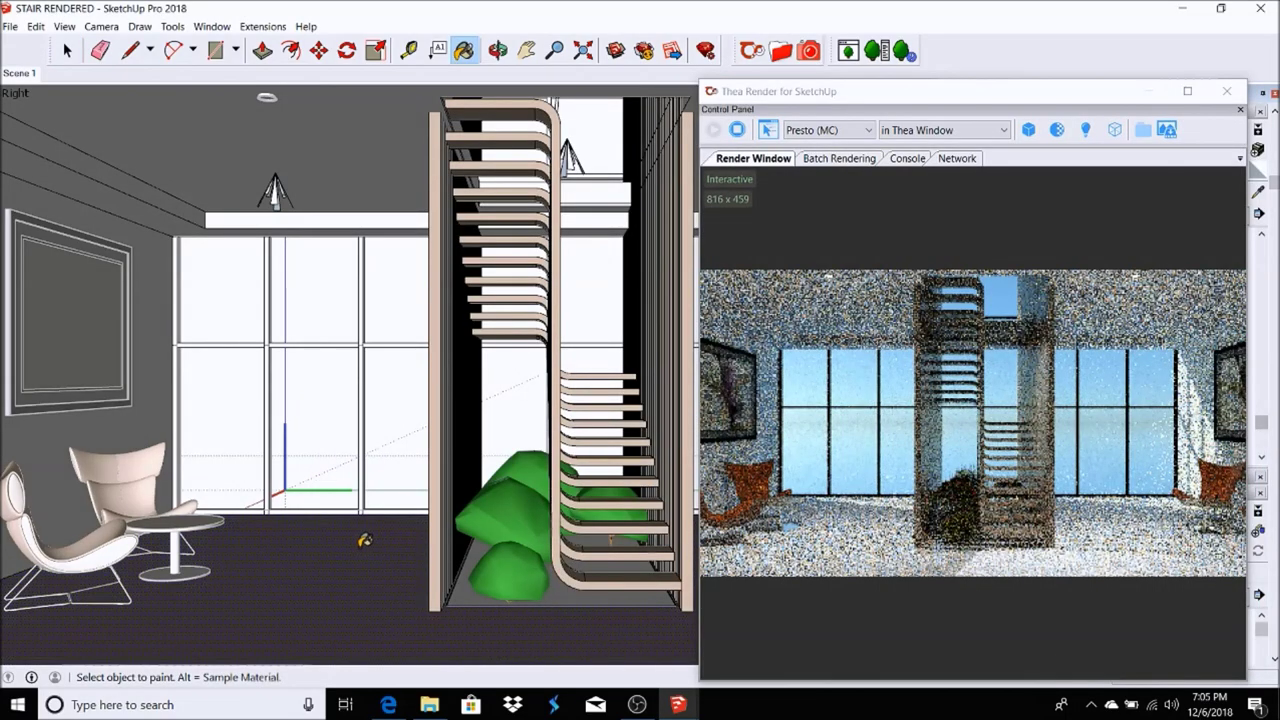
middle_click_drag(364, 540, 396, 591)
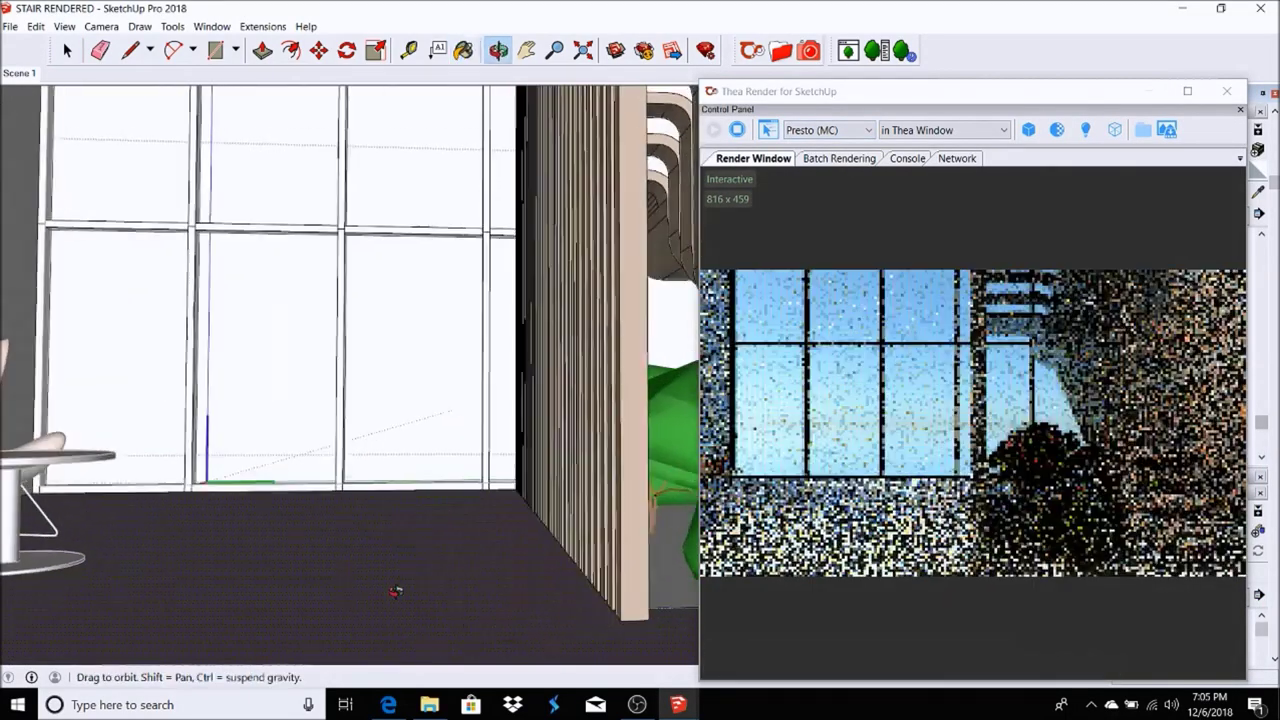
Pick a marble from Thea's Stone collection and orbit back toward the stair.
left_click(781, 50)
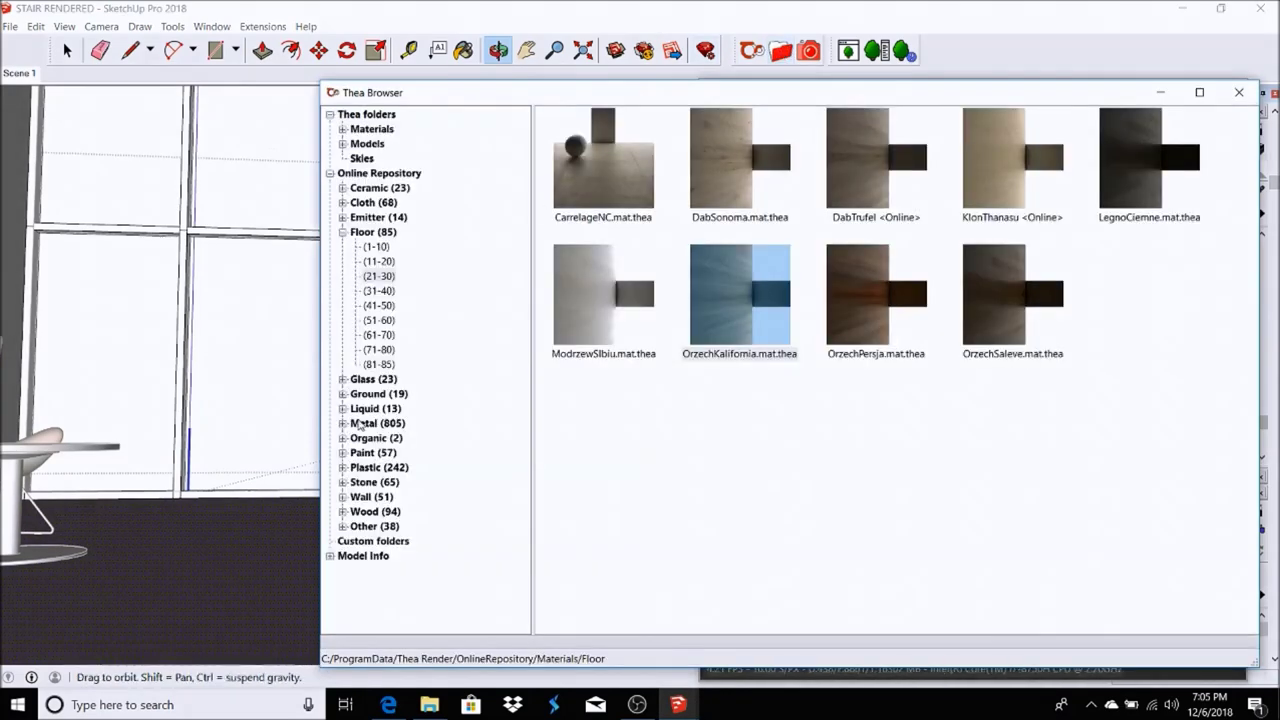
left_click(342, 482)
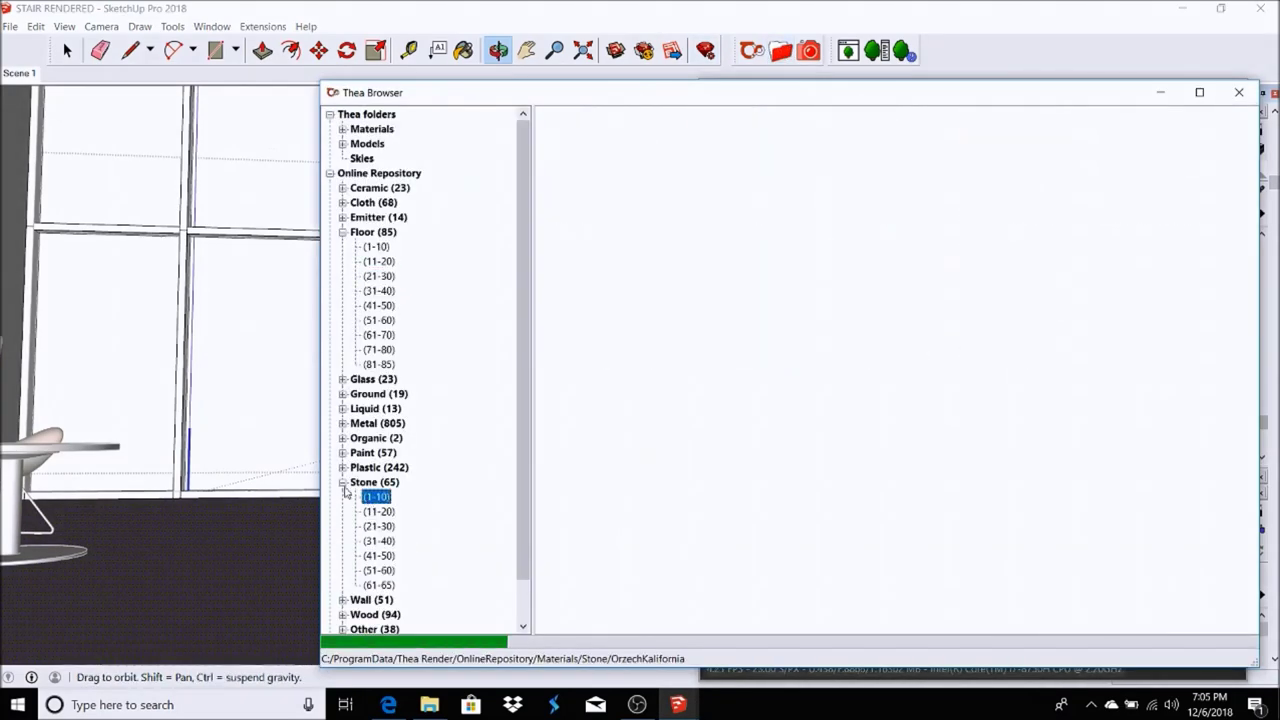
left_click(621, 152)
left_click(1160, 92)
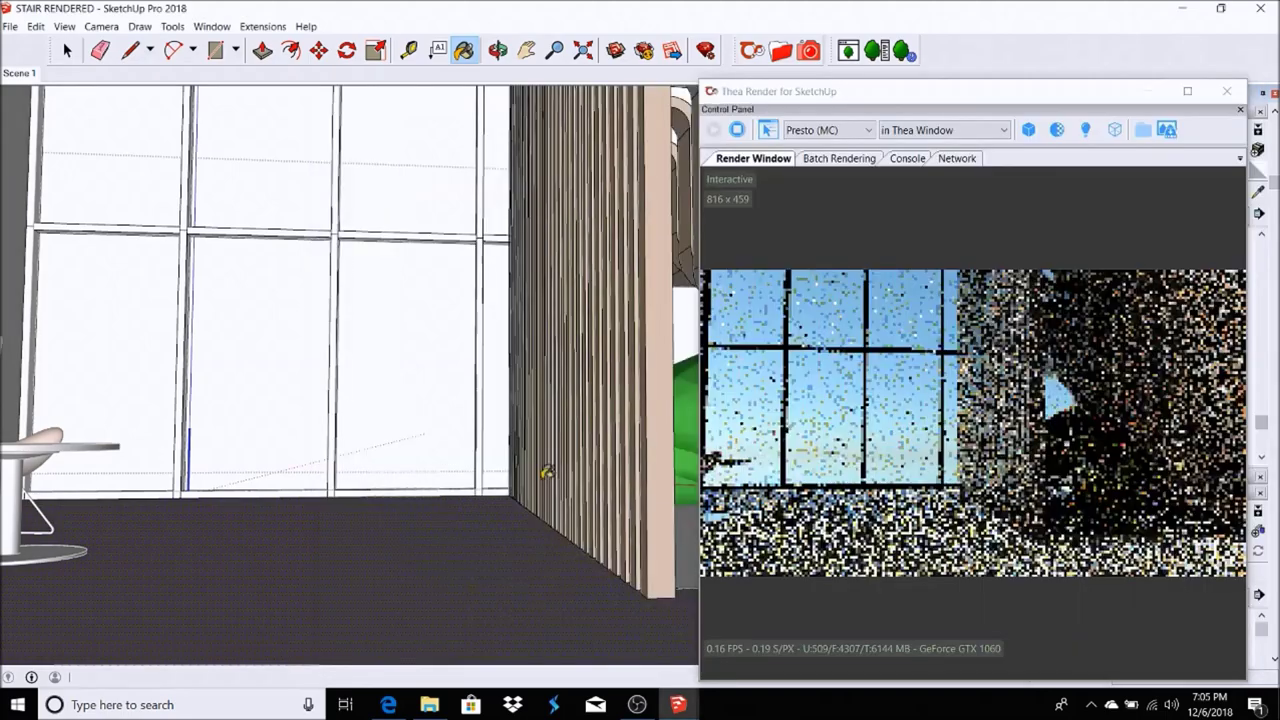
left_click(498, 50)
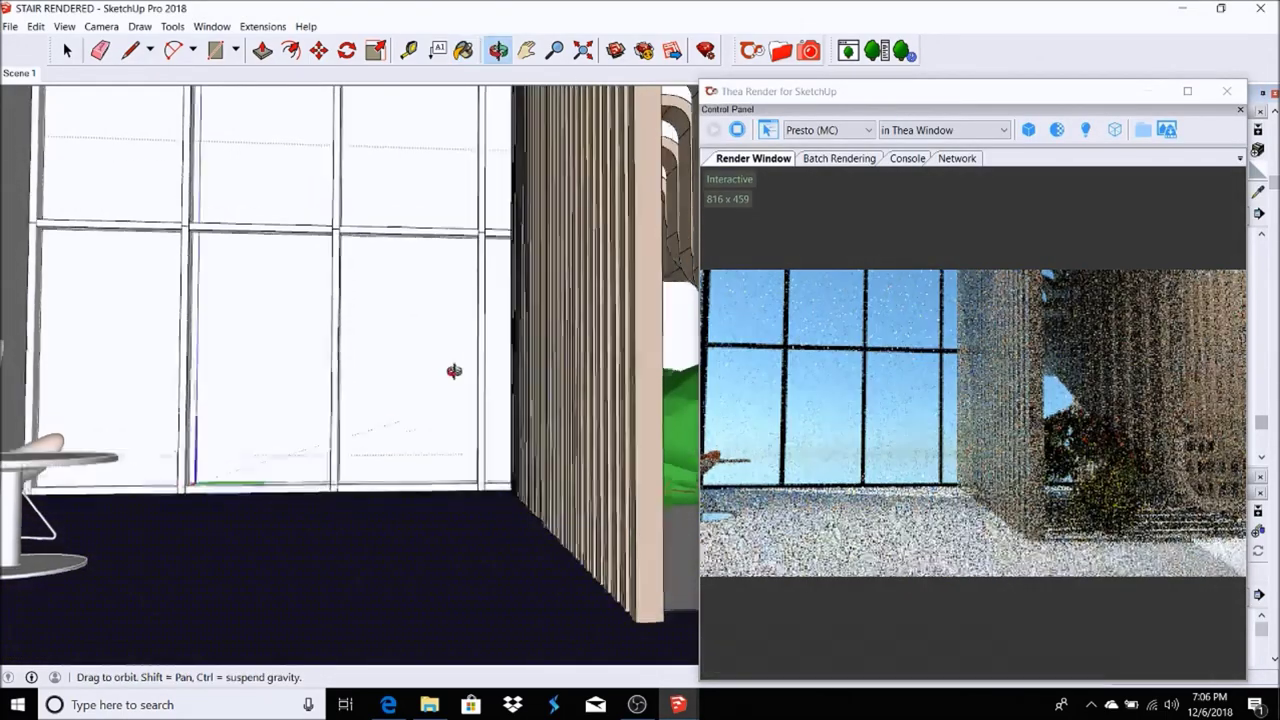
left_click_drag(451, 371, 403, 371)
Reverse the floor face, paint it with the marble, and return to the staircase scene.
key("space")
right_click(300, 488)
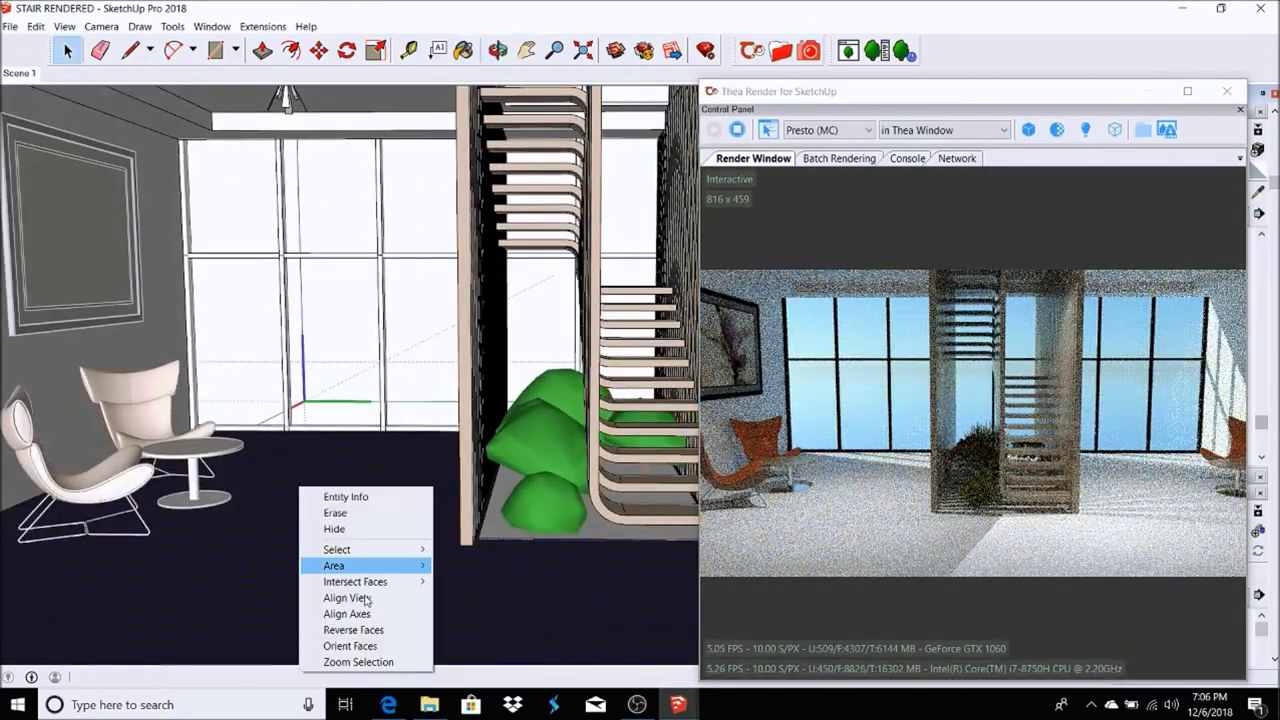
left_click(362, 630)
left_click(476, 53)
left_click(398, 483)
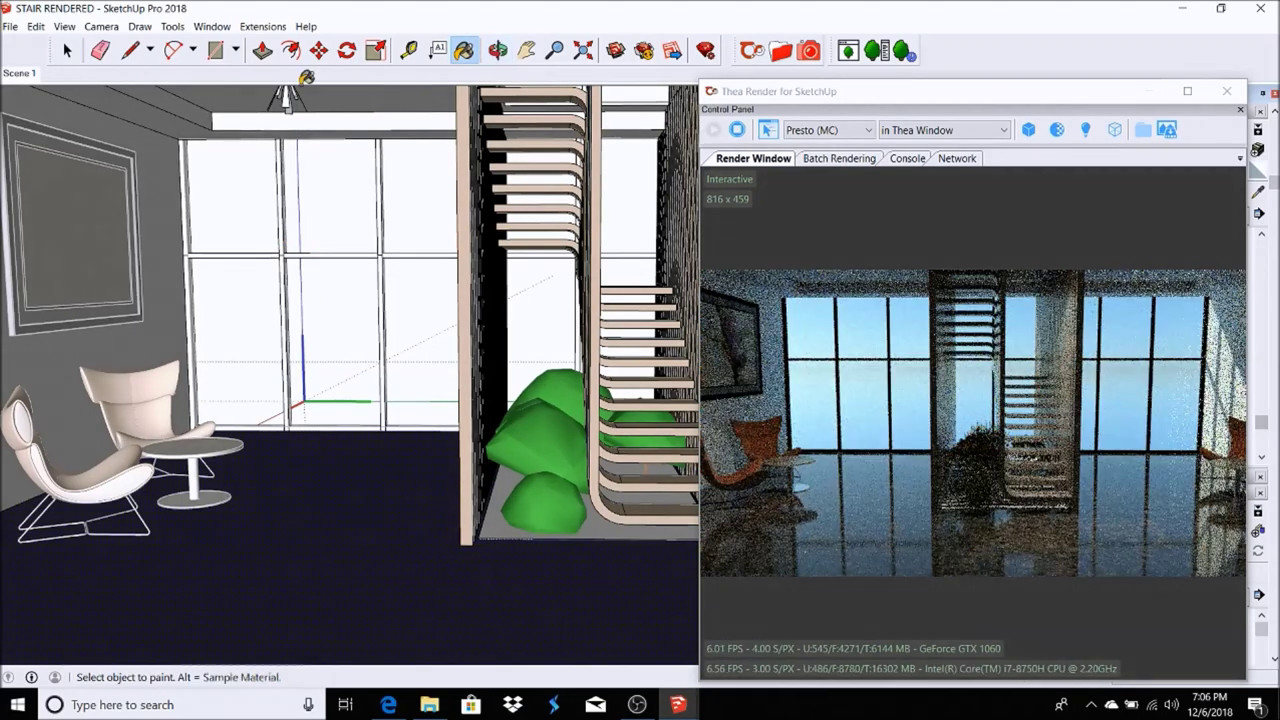
left_click(20, 73)
left_click(67, 50)
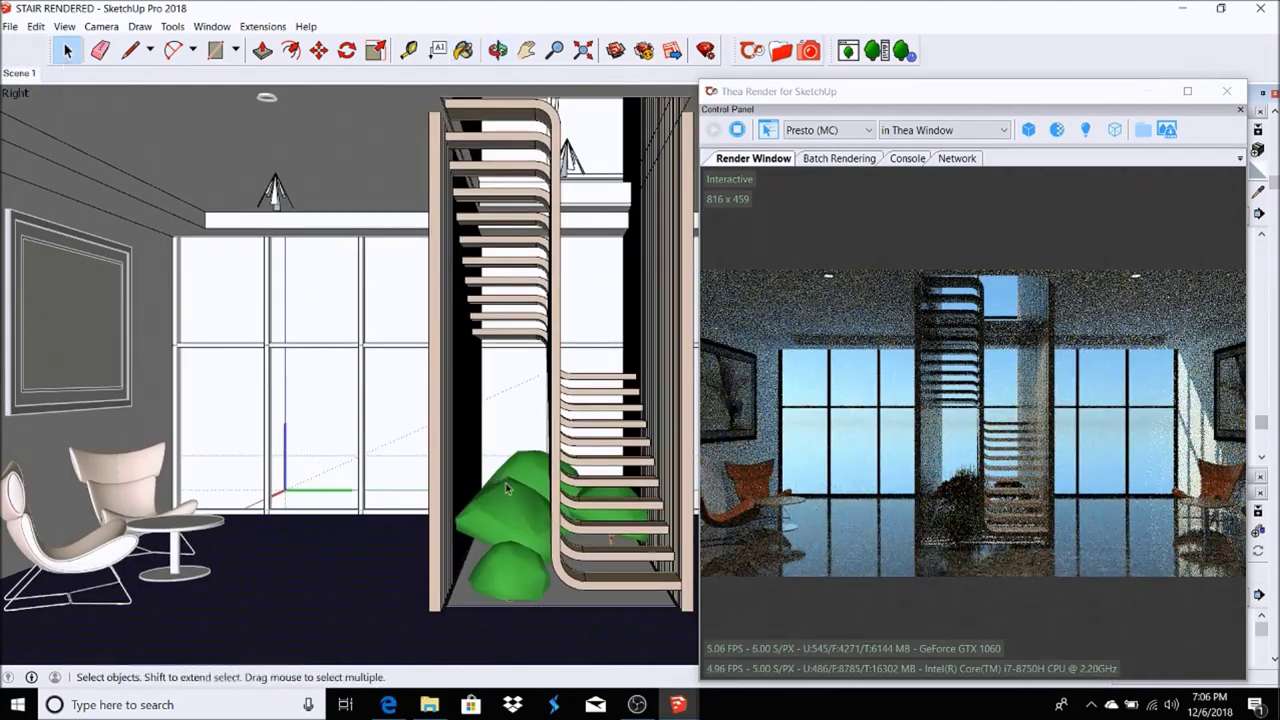
Paint the floor strip under the trees with a dark navy Thea material.
scroll(446, 648, "up", 2)
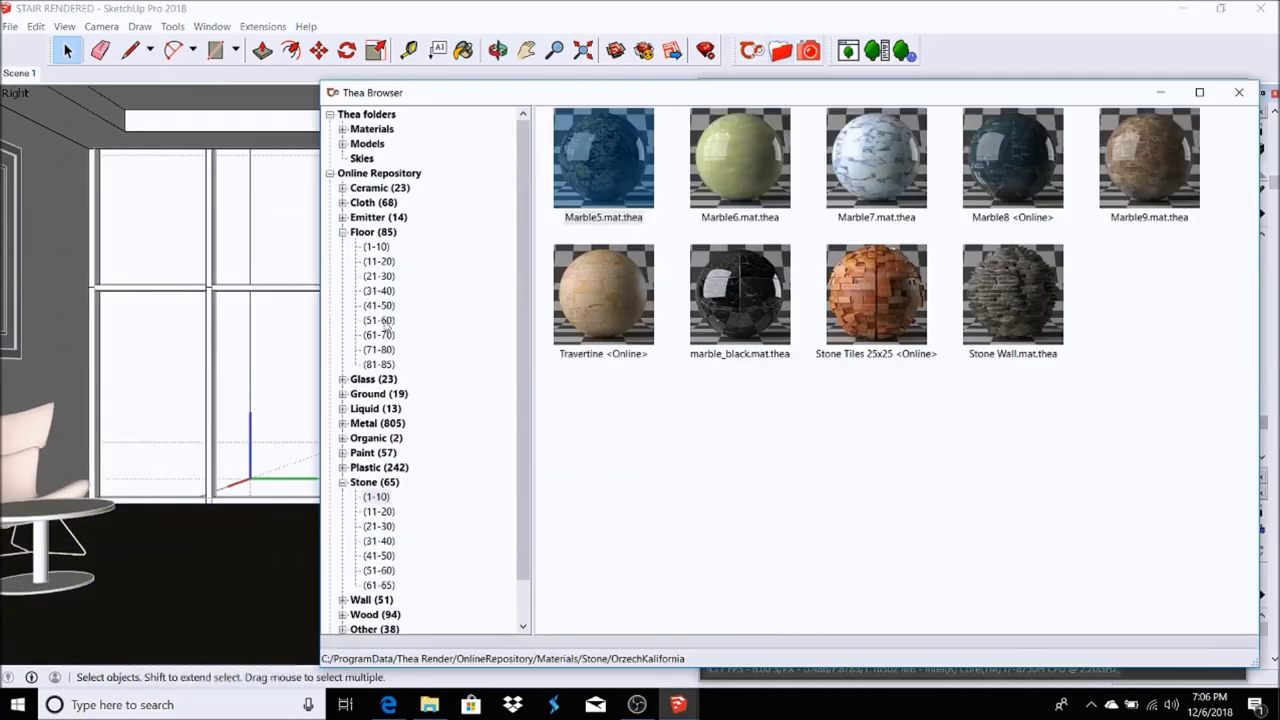
left_click(342, 394)
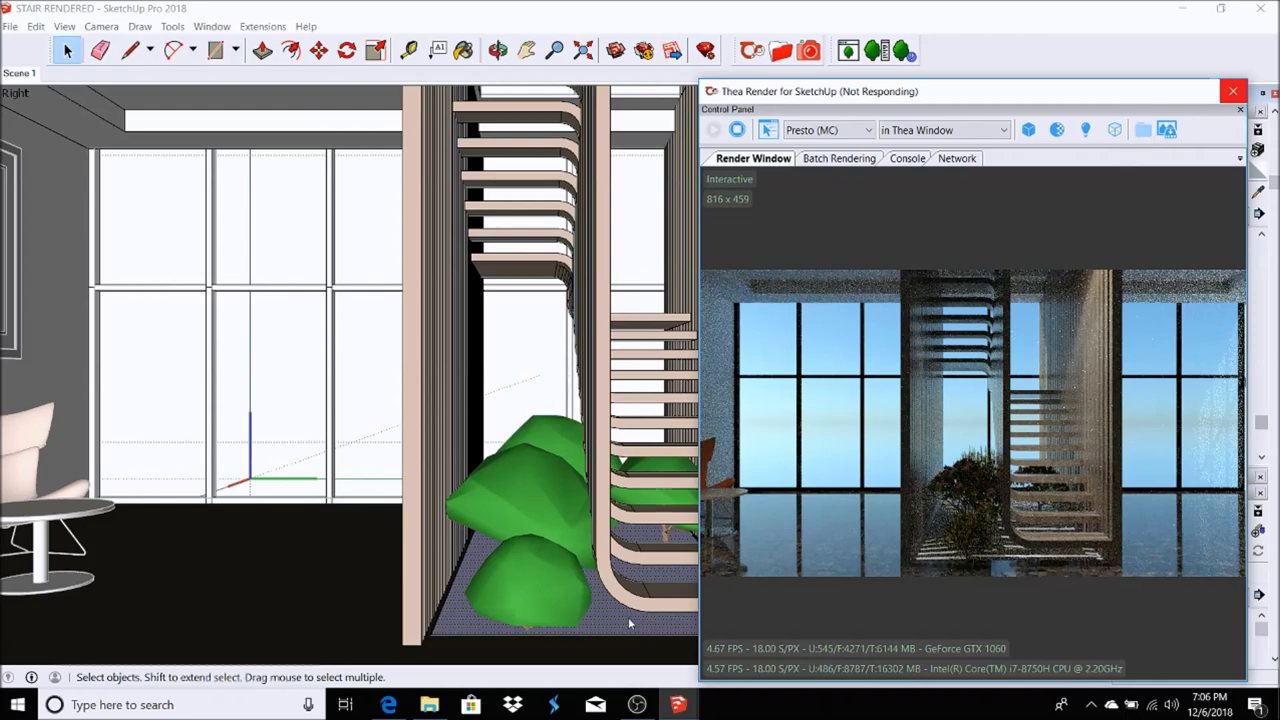
left_click(563, 622)
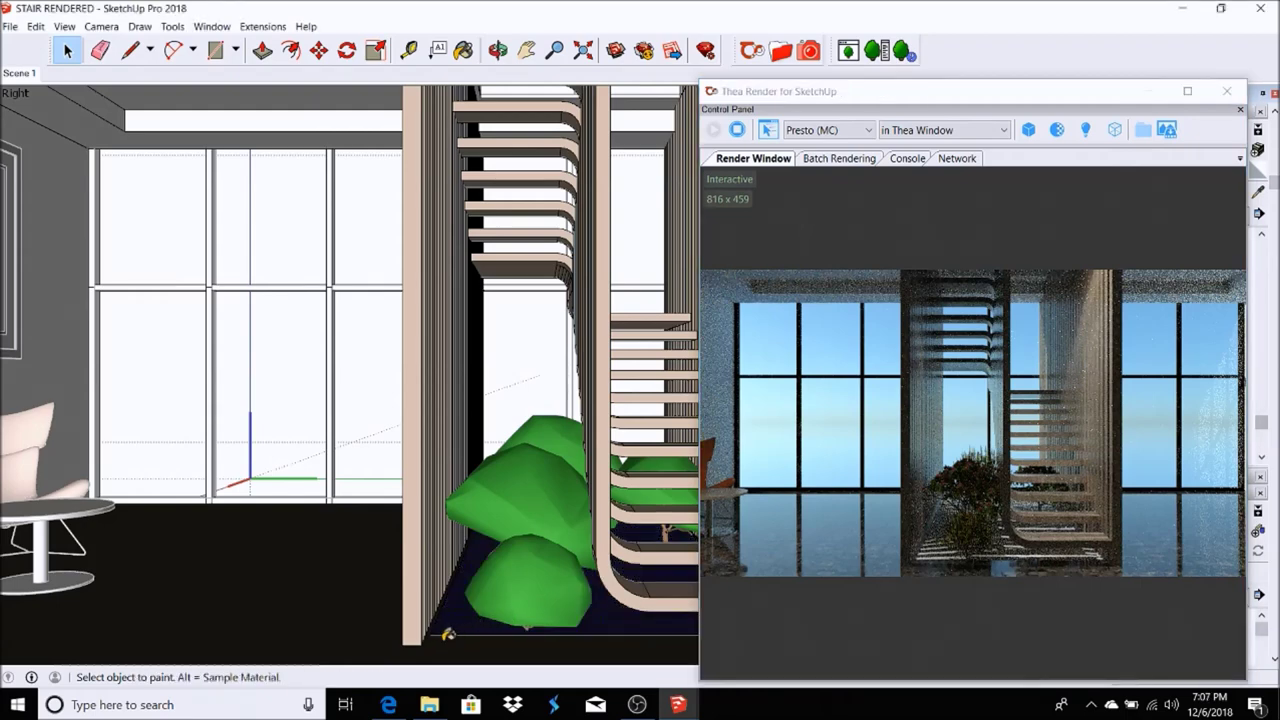
scroll(453, 637, "up", 3)
scroll(449, 634, "up", 3)
Paint the floor-edge strip, then reverse the faces of the floor under the trees.
scroll(414, 609, "up", 3)
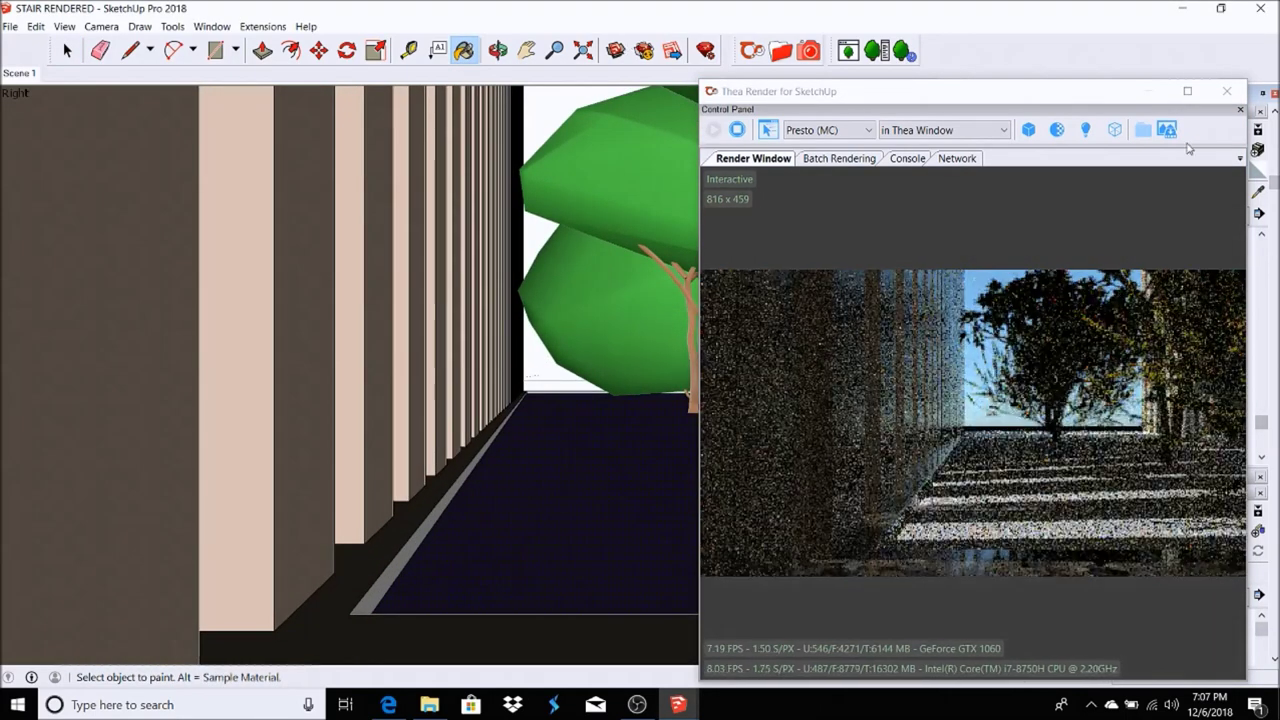
left_click(391, 575)
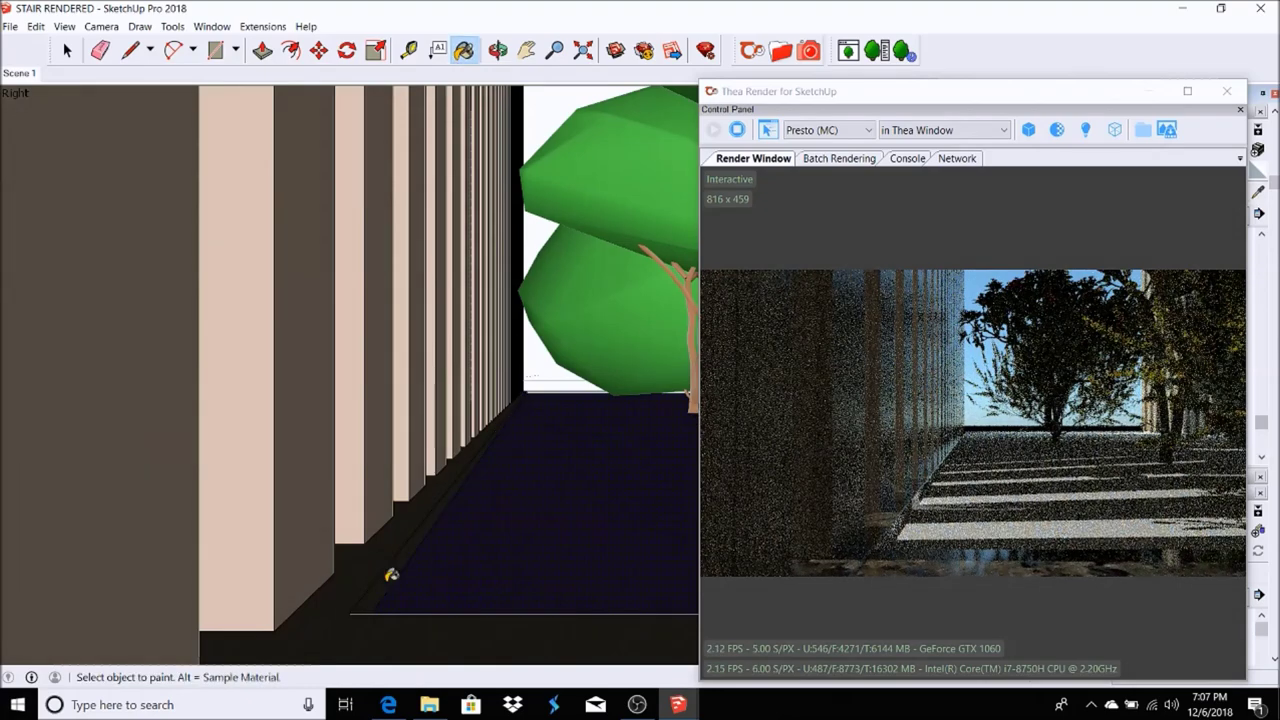
key("space")
right_click(519, 482)
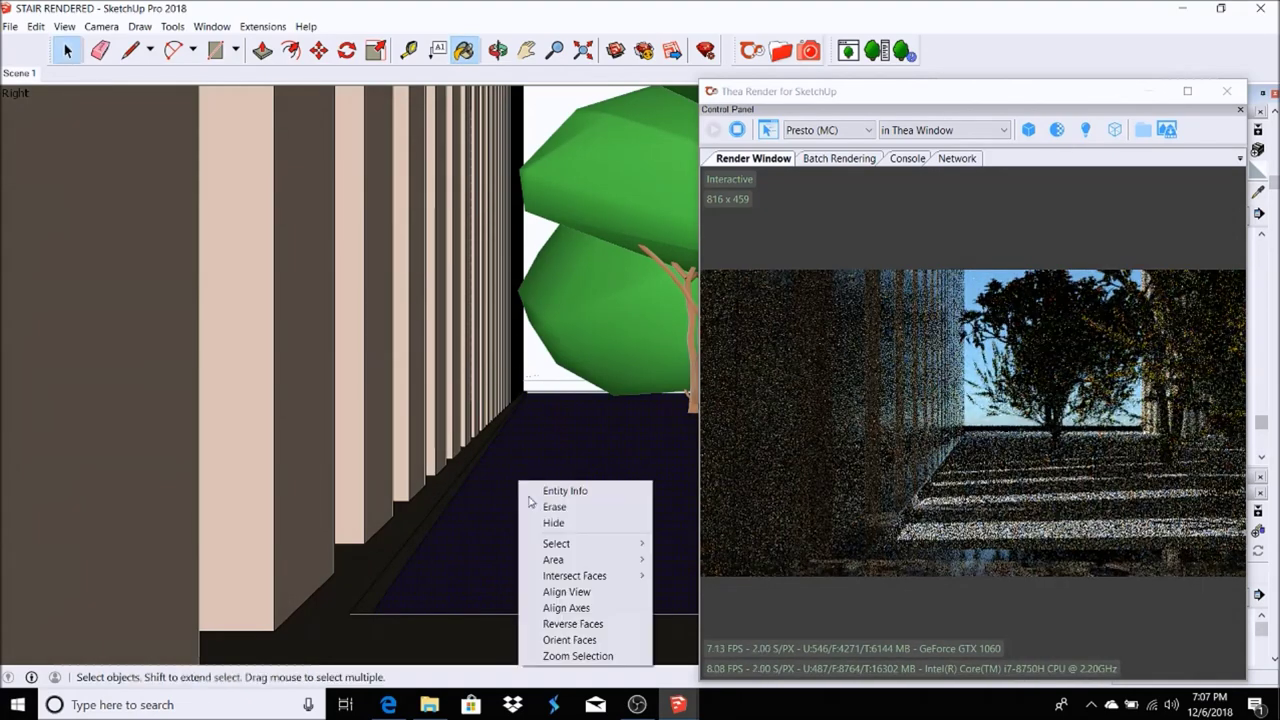
left_click(572, 623)
Paint the ground under the trees with Roots and dirt and return to Scene 1.
left_click(782, 51)
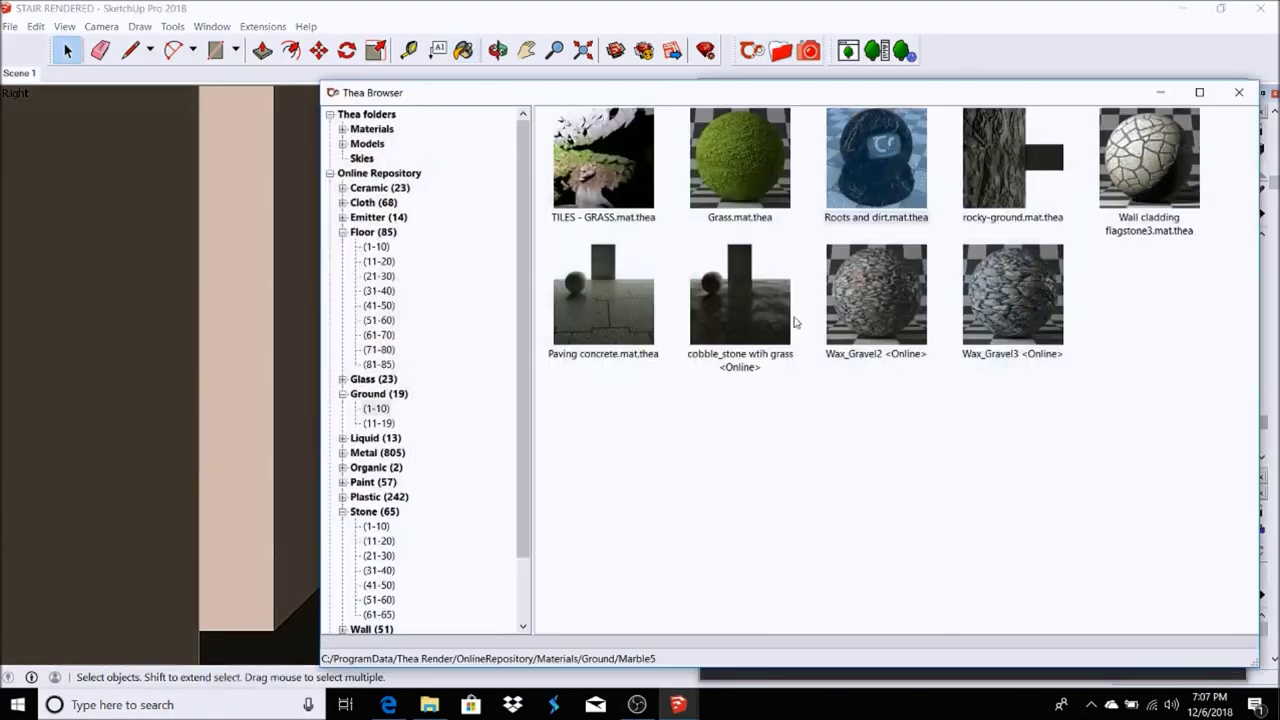
left_click(1158, 95)
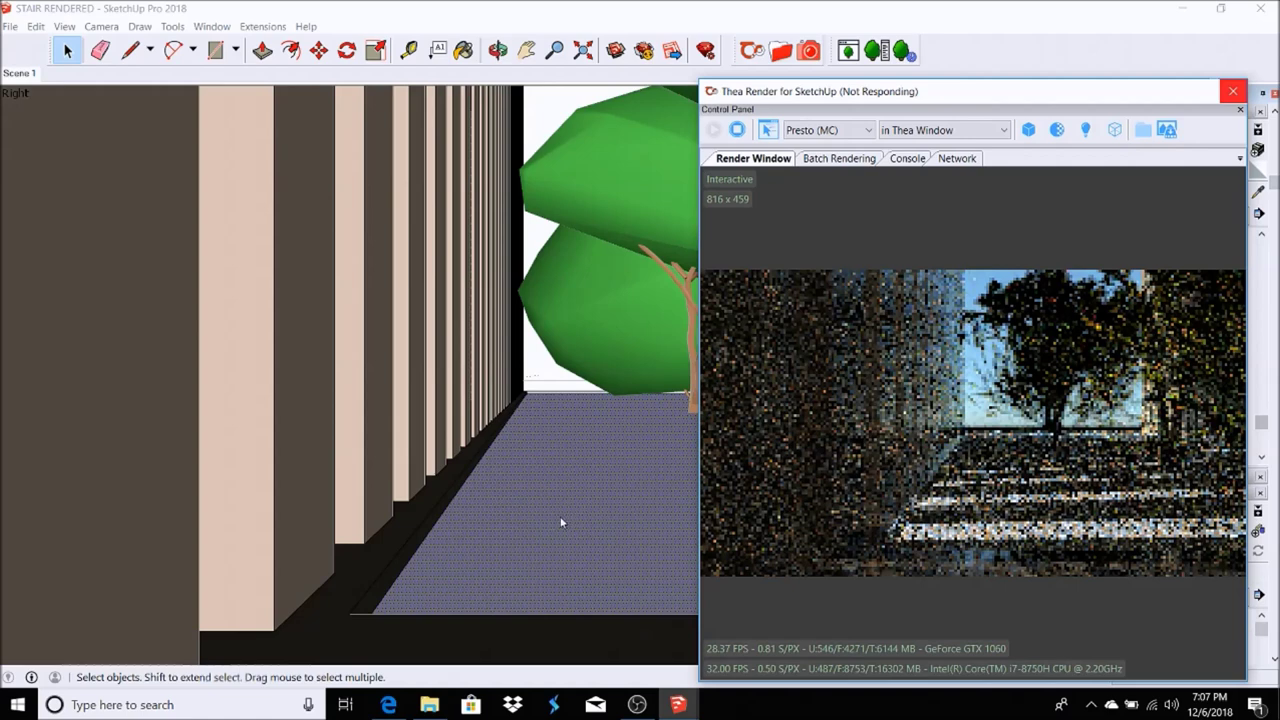
key("b")
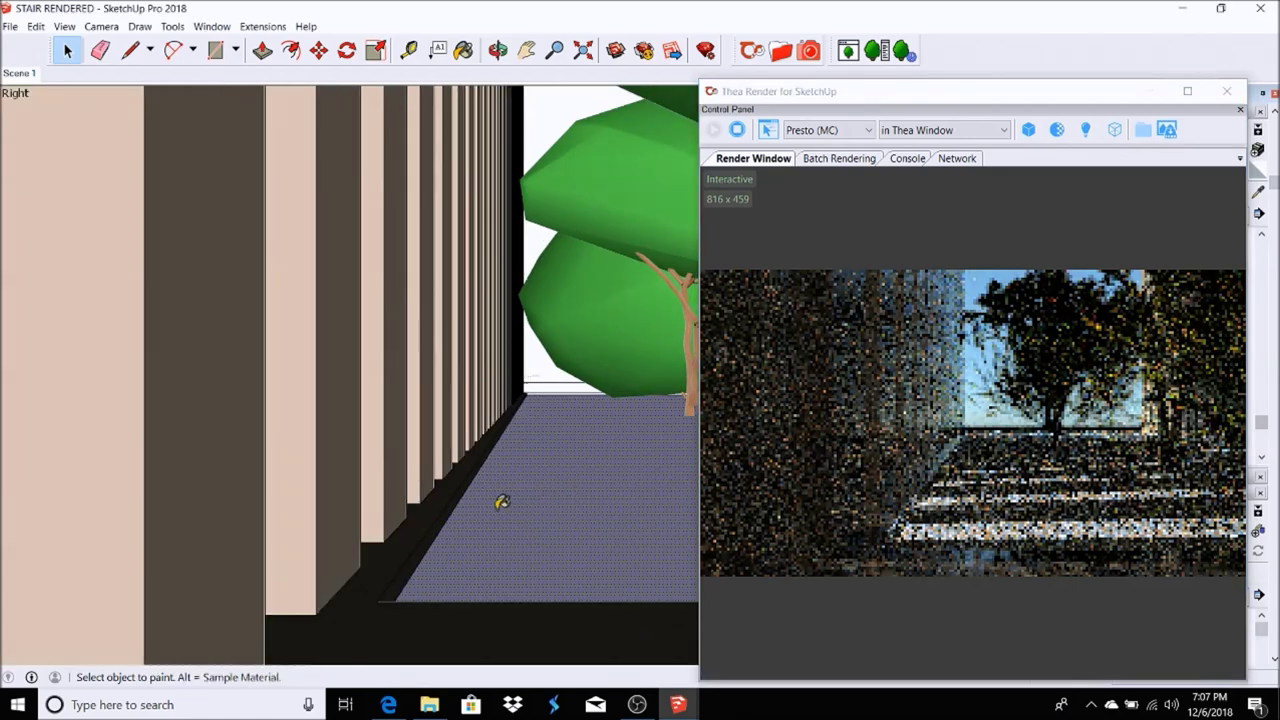
left_click(503, 506)
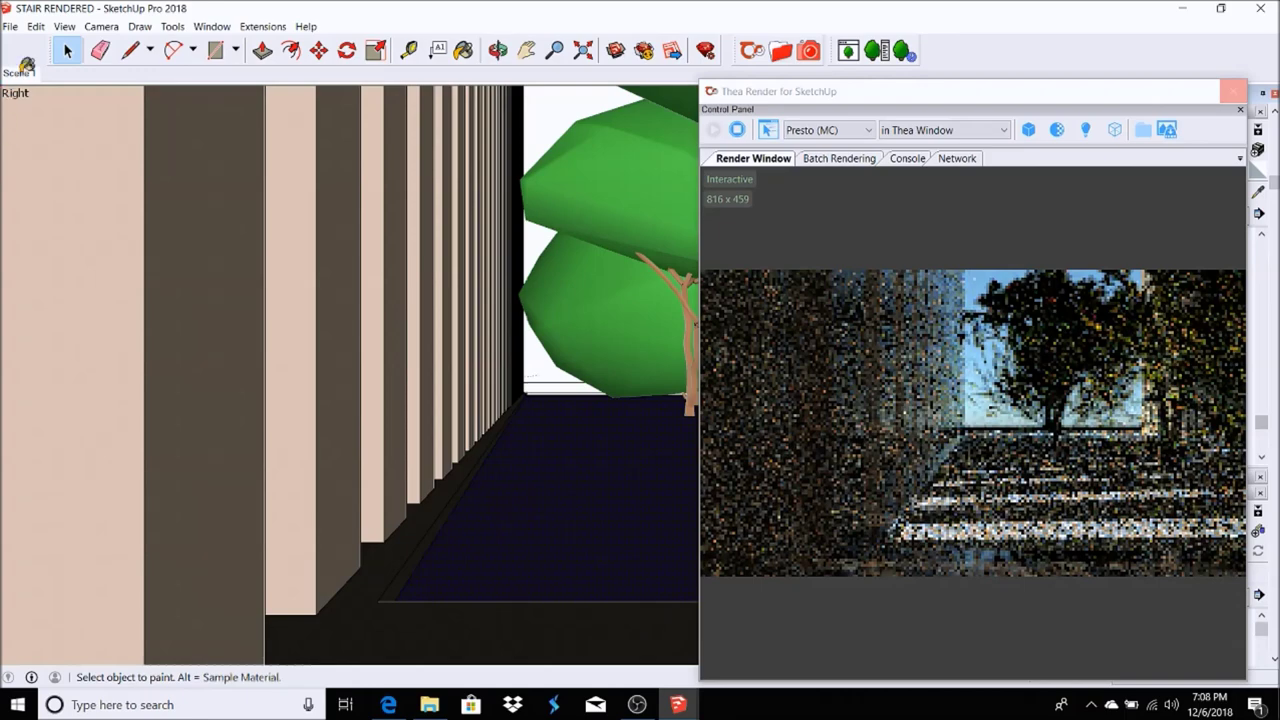
left_click(19, 73)
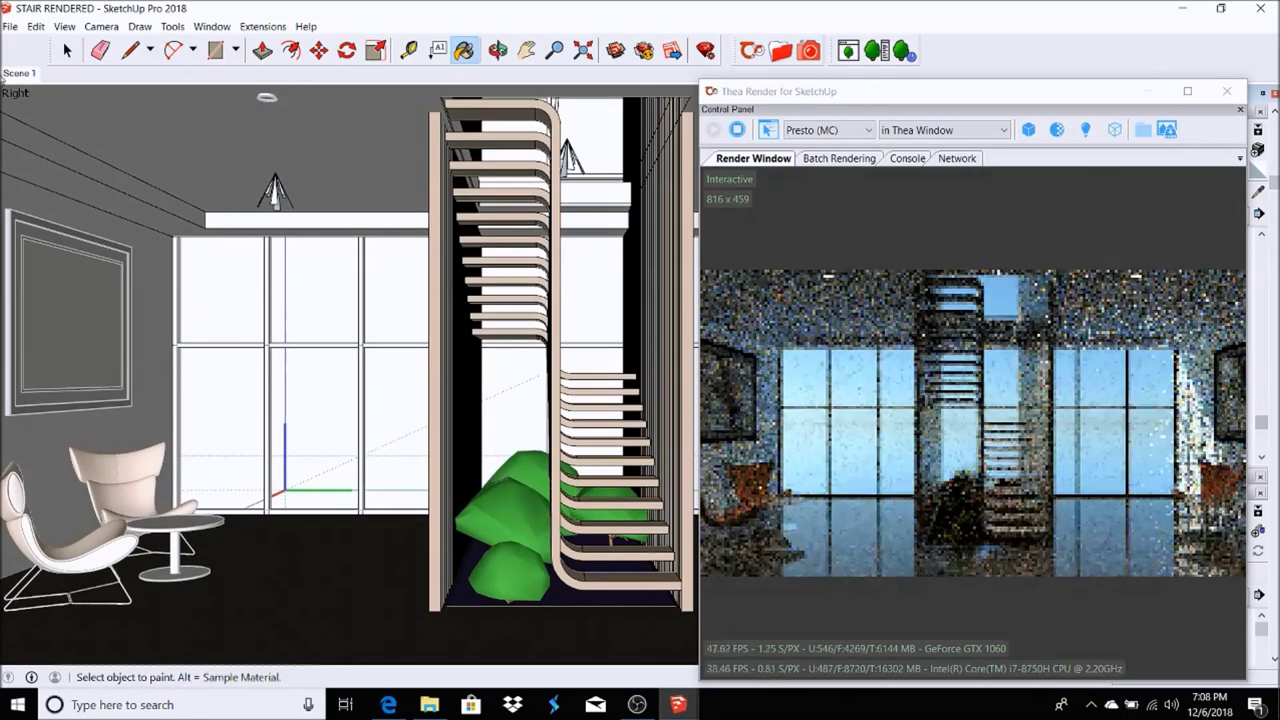
key("space")
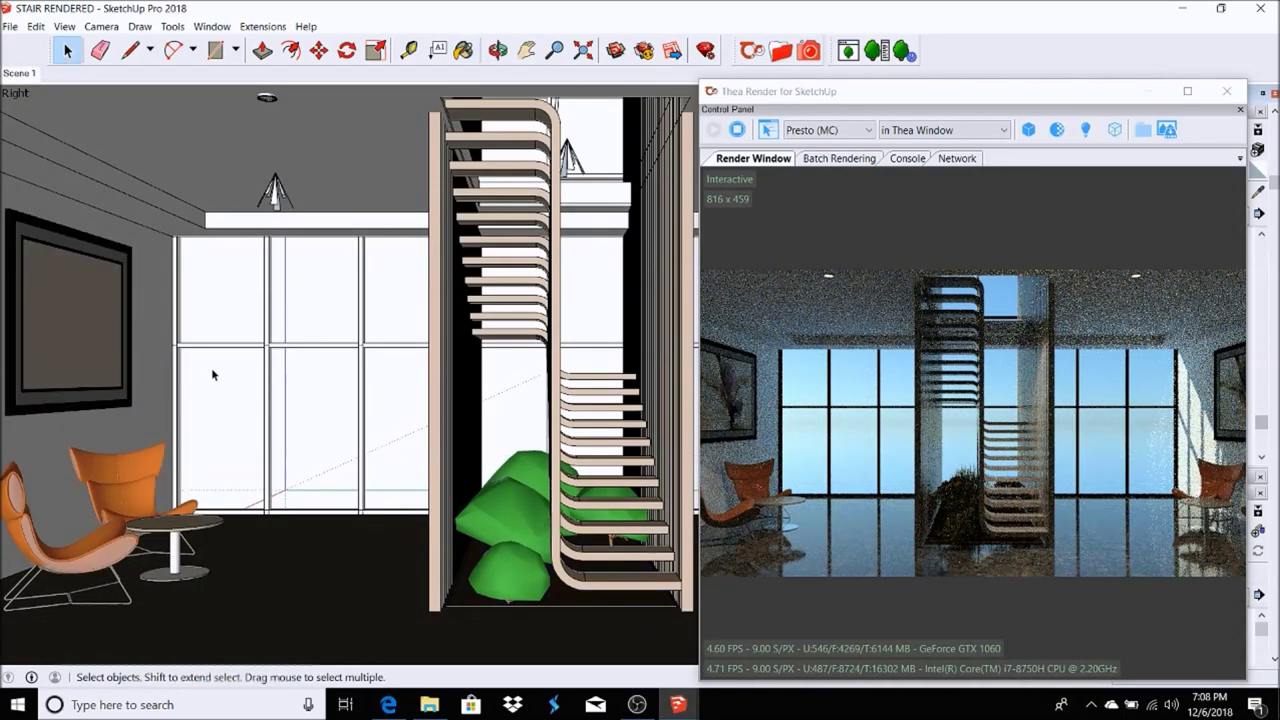
Sample the dark floor material and paint the left wall and sloped soffit with it.
key("b")
left_click(154, 302)
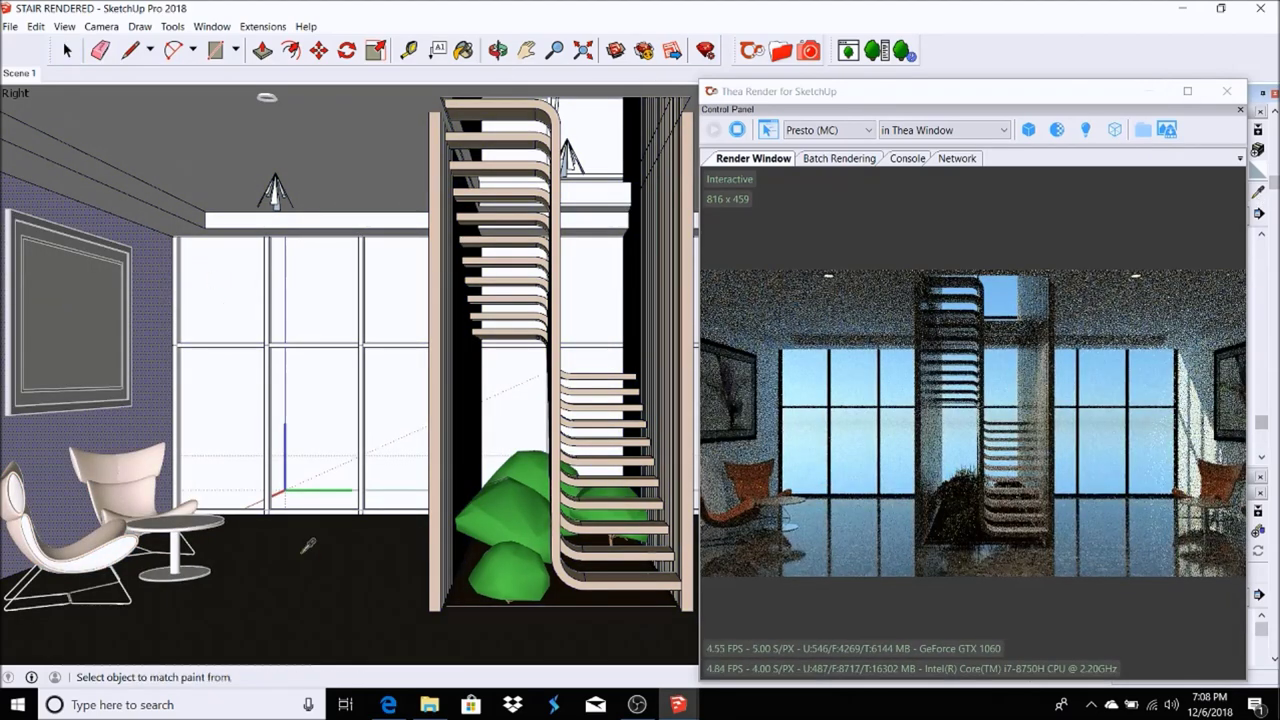
left_click(304, 551, "alt")
left_click(155, 267)
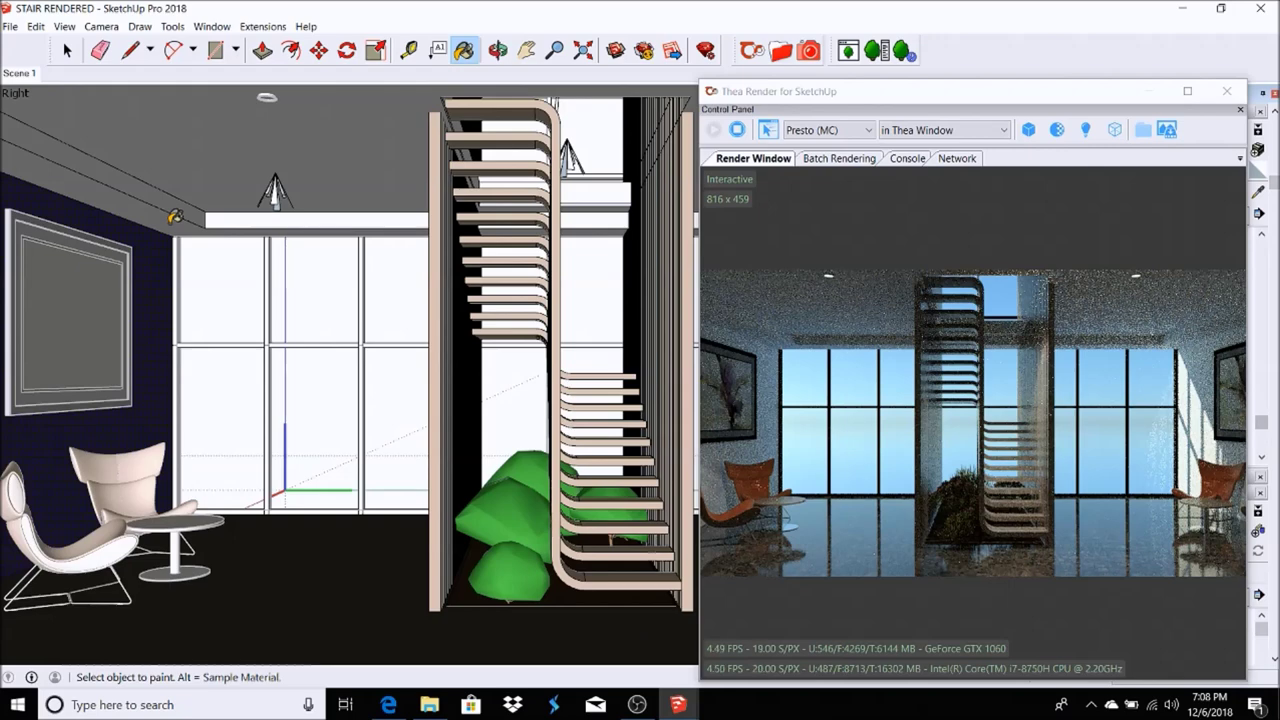
left_click(164, 203)
left_click(164, 196)
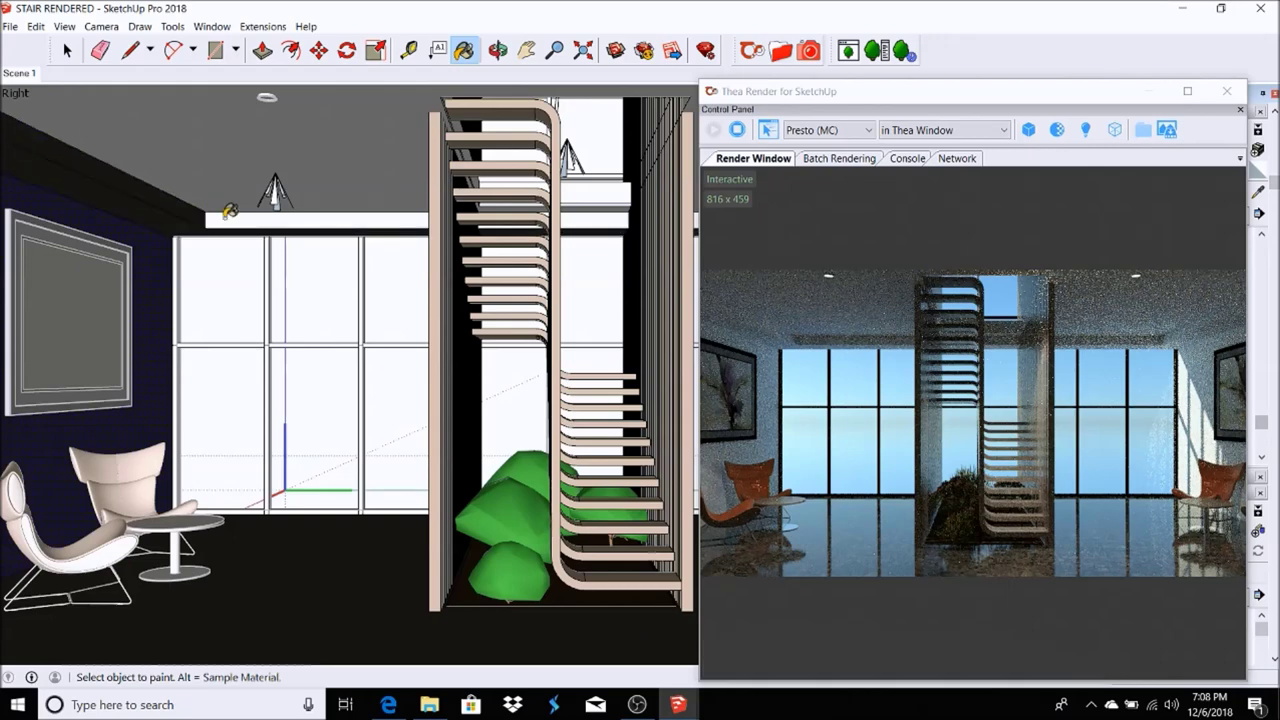
left_click(67, 50)
Reverse the left wall's faces and repaint it dark navy.
right_click(142, 247)
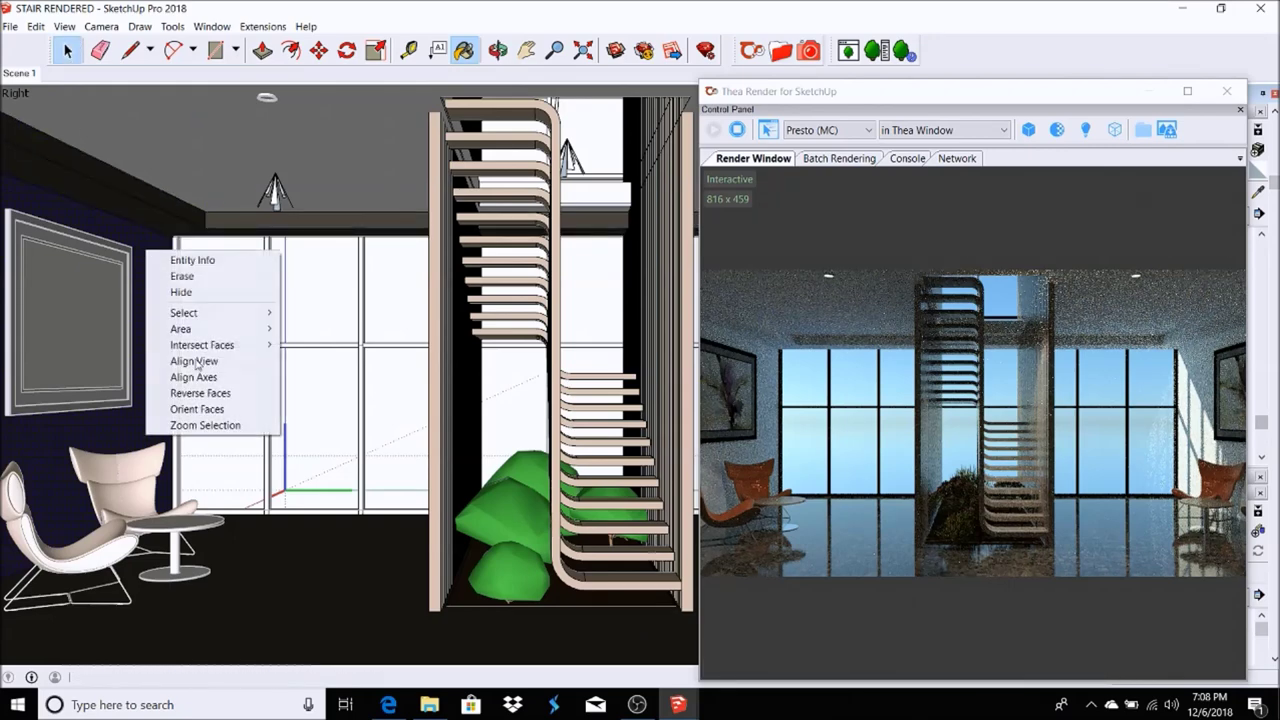
left_click(208, 391)
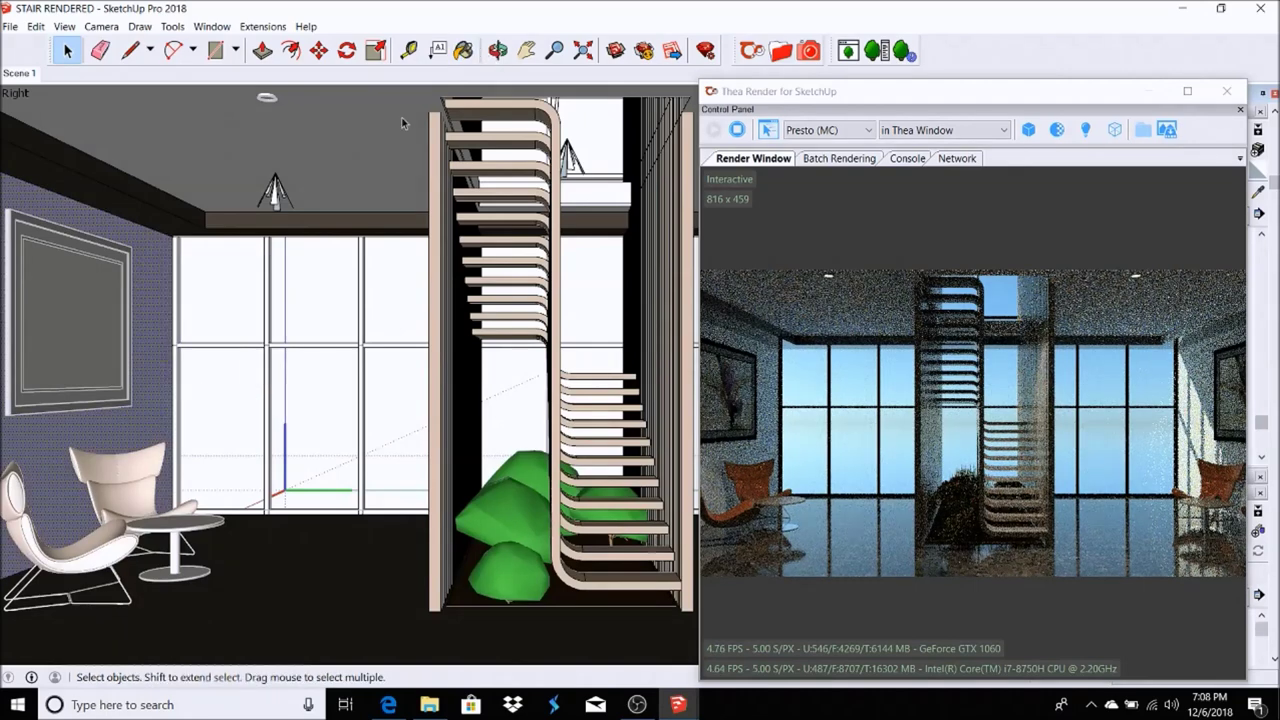
key("b")
left_click(156, 257)
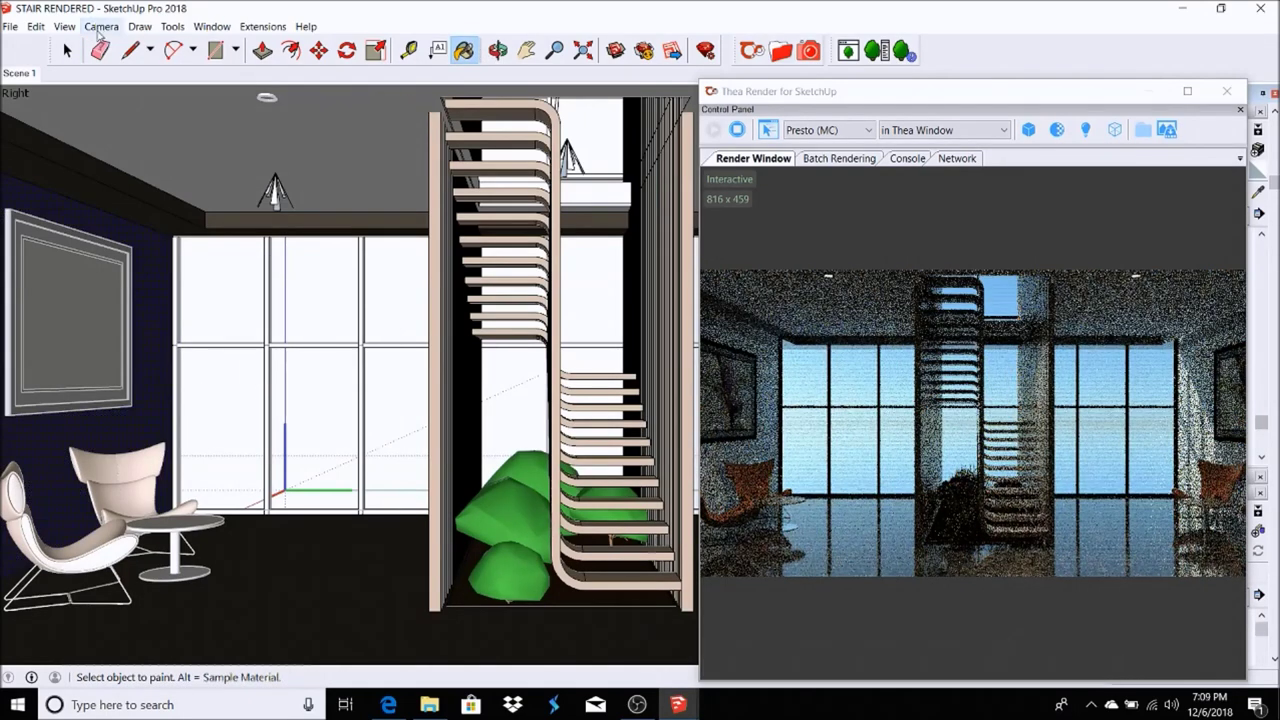
Look around toward the chairs and paint the back wall with the dark material.
left_click(101, 26)
left_click(133, 336)
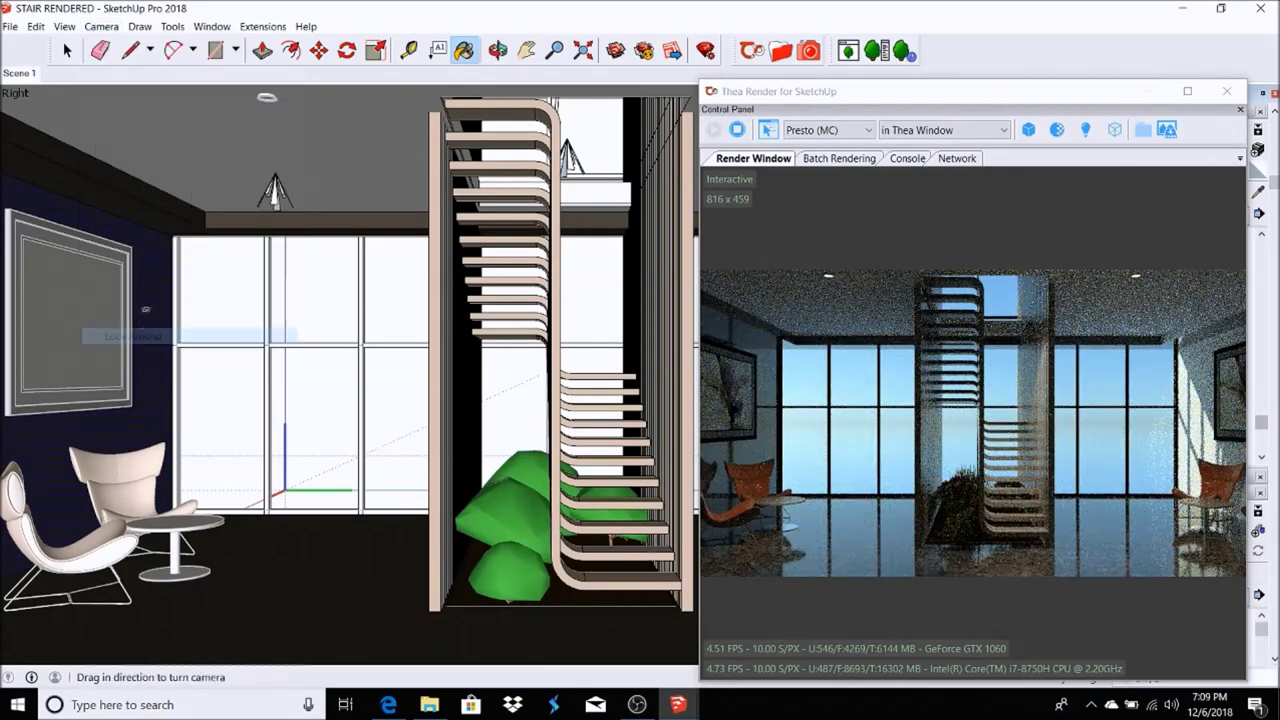
left_click_drag(400, 340, 250, 335)
key("b")
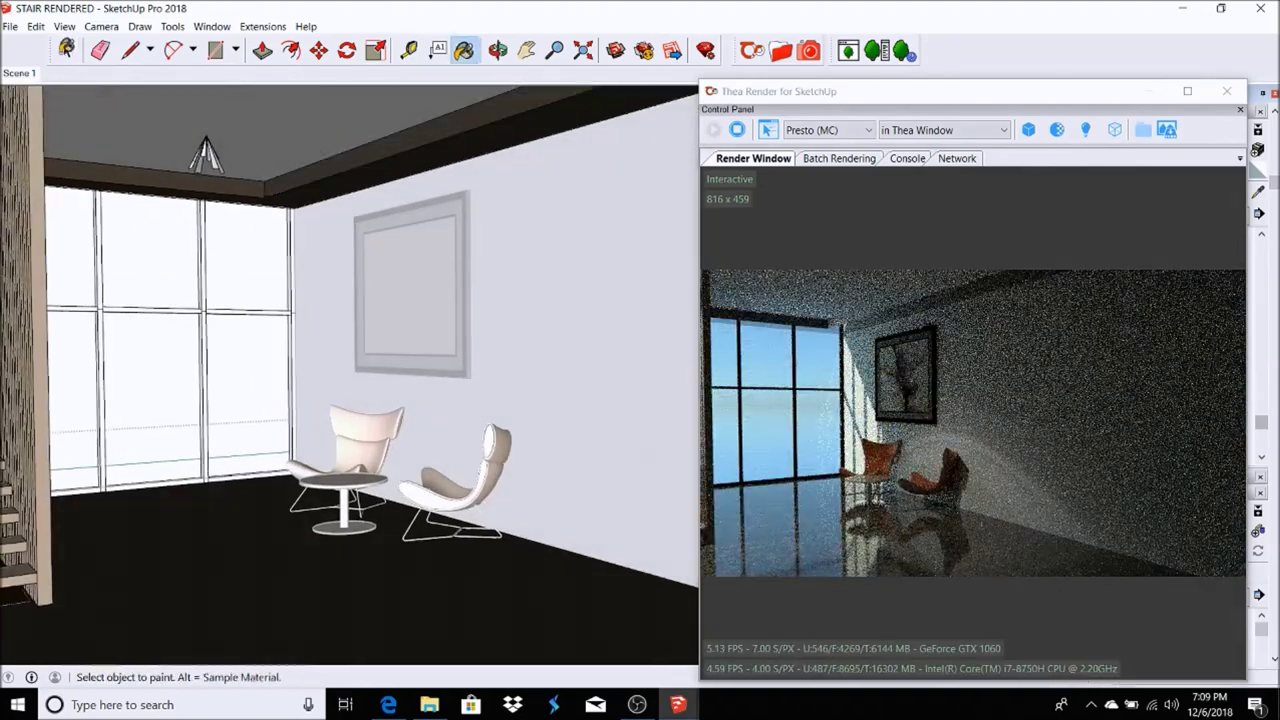
left_click(66, 50)
left_click(508, 222)
key("b")
left_click(578, 180)
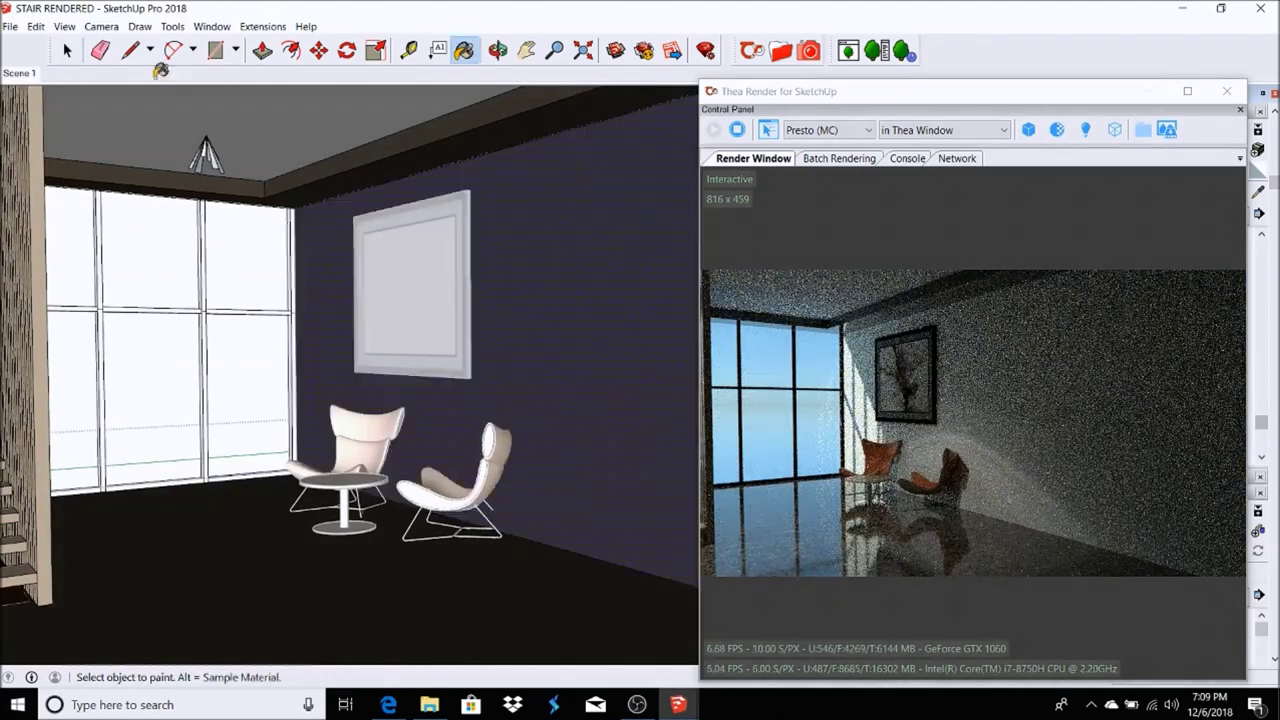
Open the back wall's face options, then return to the staircase scene view.
key("space")
right_click(540, 230)
key("Escape")
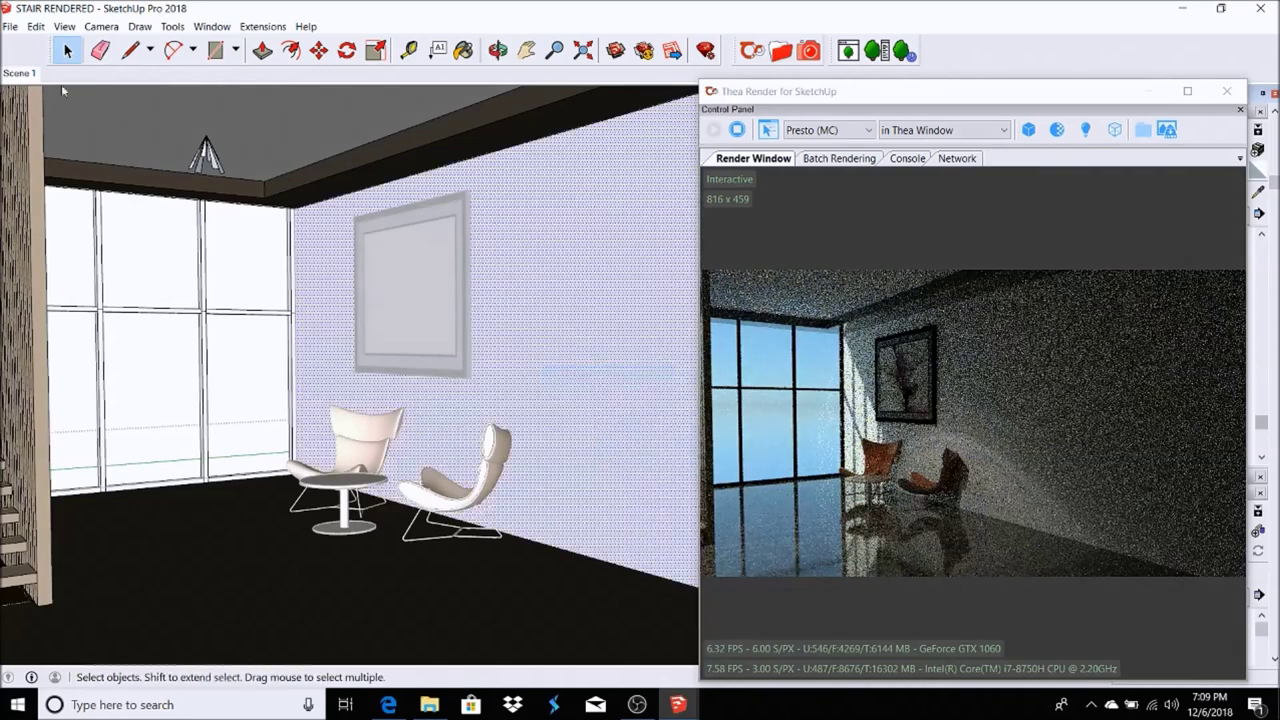
left_click(464, 51)
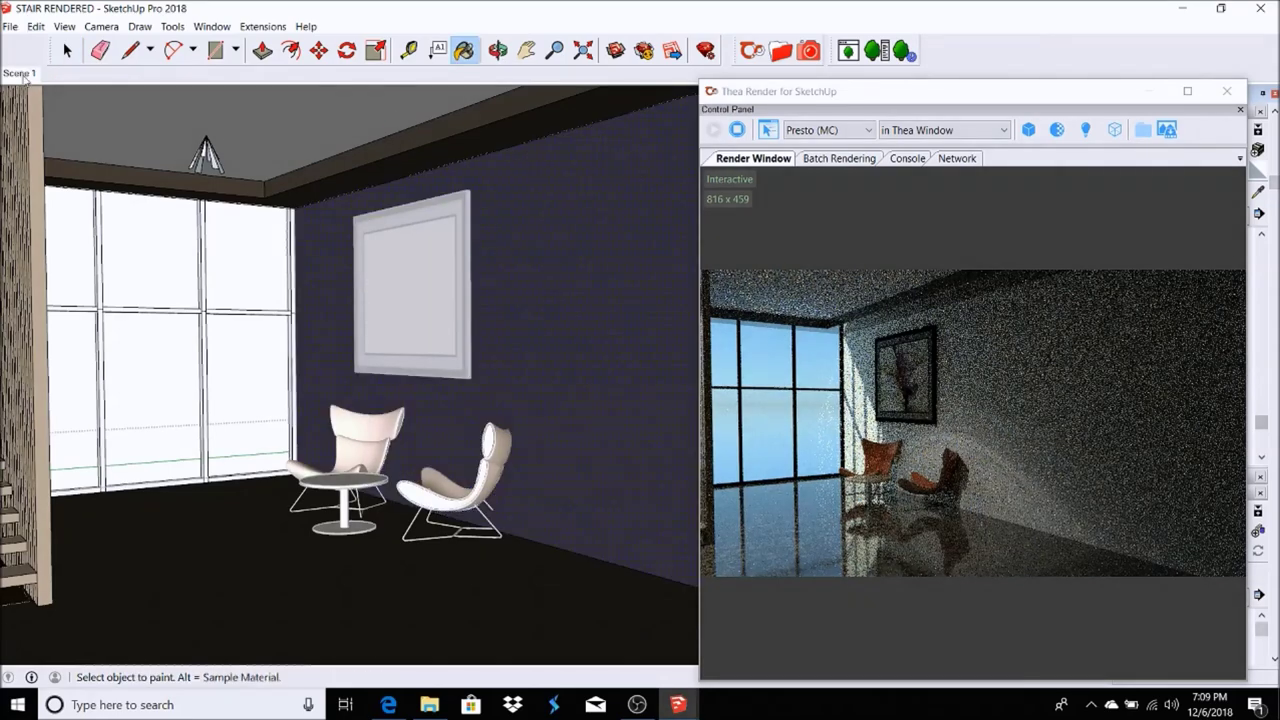
left_click(22, 75)
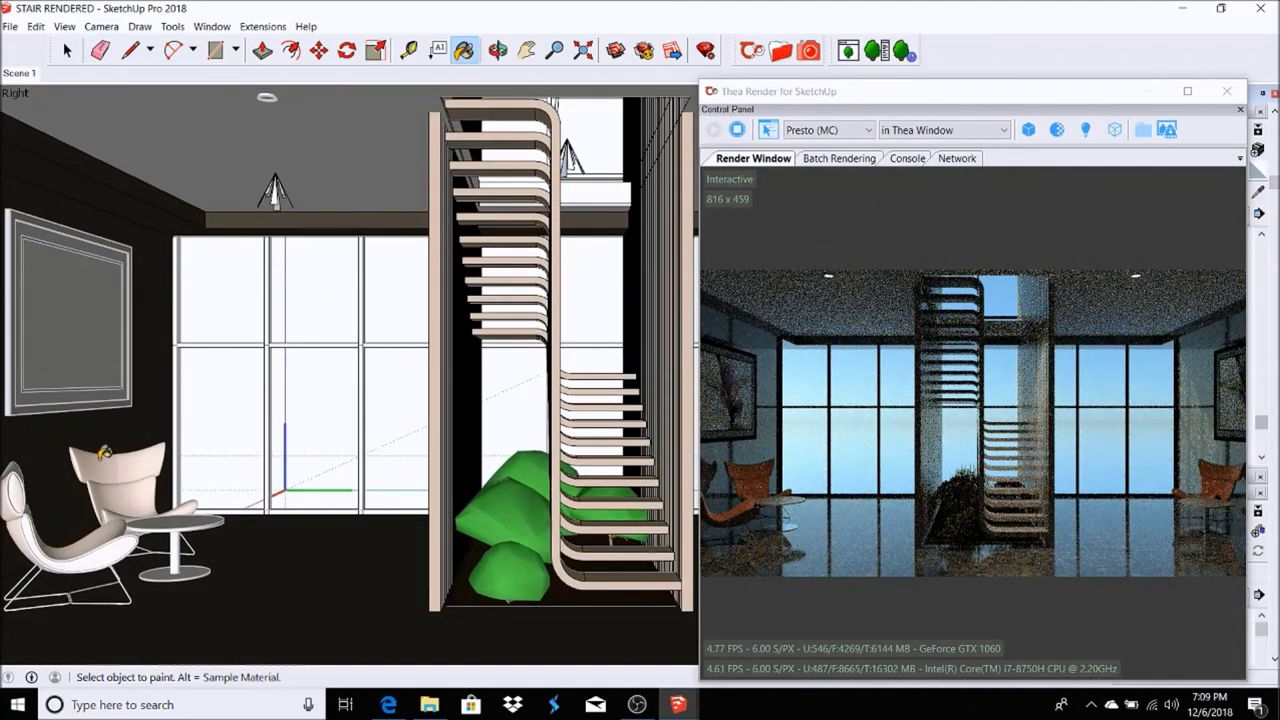
key("space")
scroll(95, 483, "up", 3)
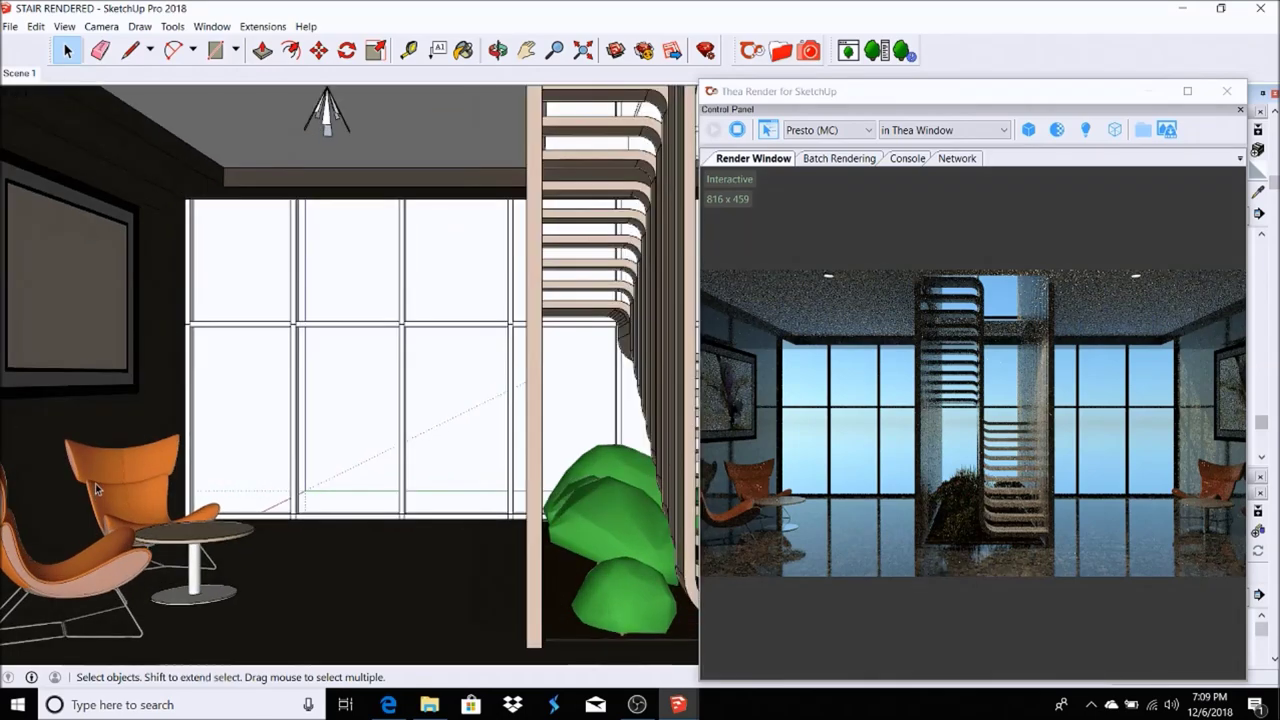
Orbit out to view the building box from outside.
scroll(97, 482, "up", 3)
scroll(237, 189, "up", 3)
scroll(228, 190, "up", 2)
mouse_move(228, 190)
middle_mouse_down()
mouse_move(451, 237)
mouse_move(357, 257)
mouse_move(178, 245)
middle_mouse_up()
scroll(178, 245, "up", 5)
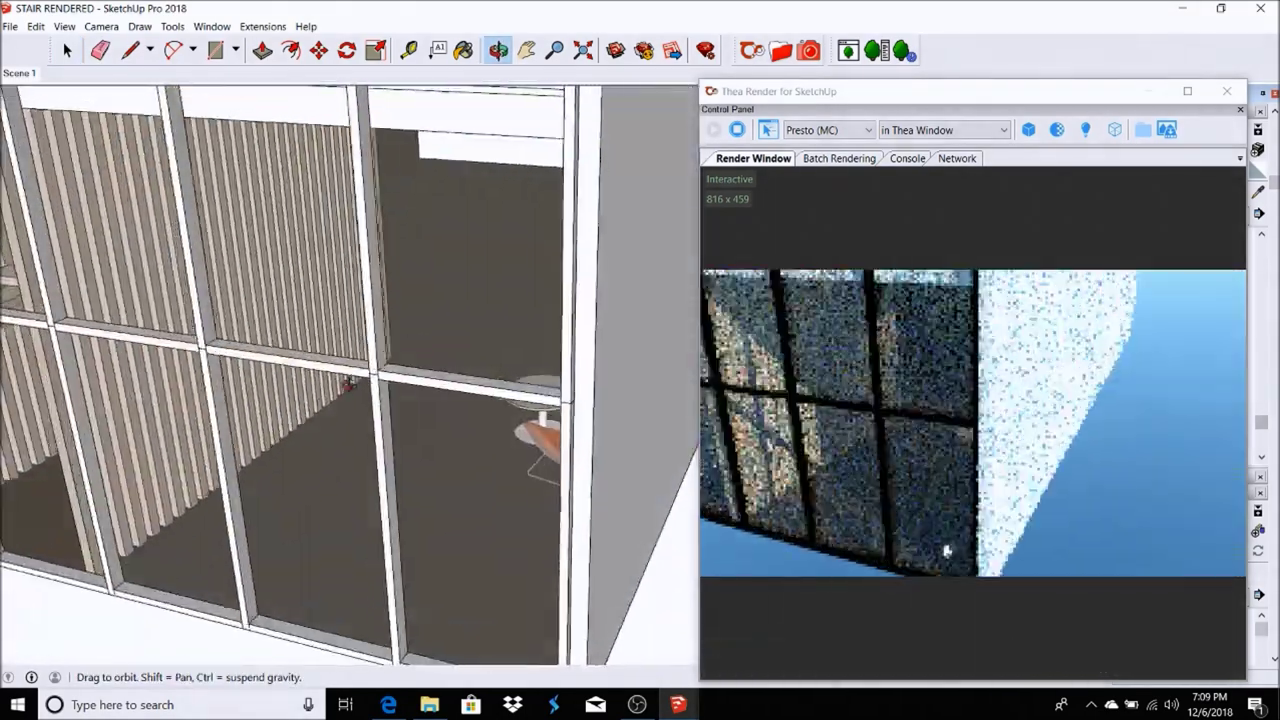
scroll(512, 509, "down", 2)
Draw a rectangle closing the box's front face, return to Scene 1, and select the window glass.
key("r")
scroll(543, 600, "down", 5)
scroll(186, 366, "up", 3)
left_click(186, 333)
left_click(697, 660)
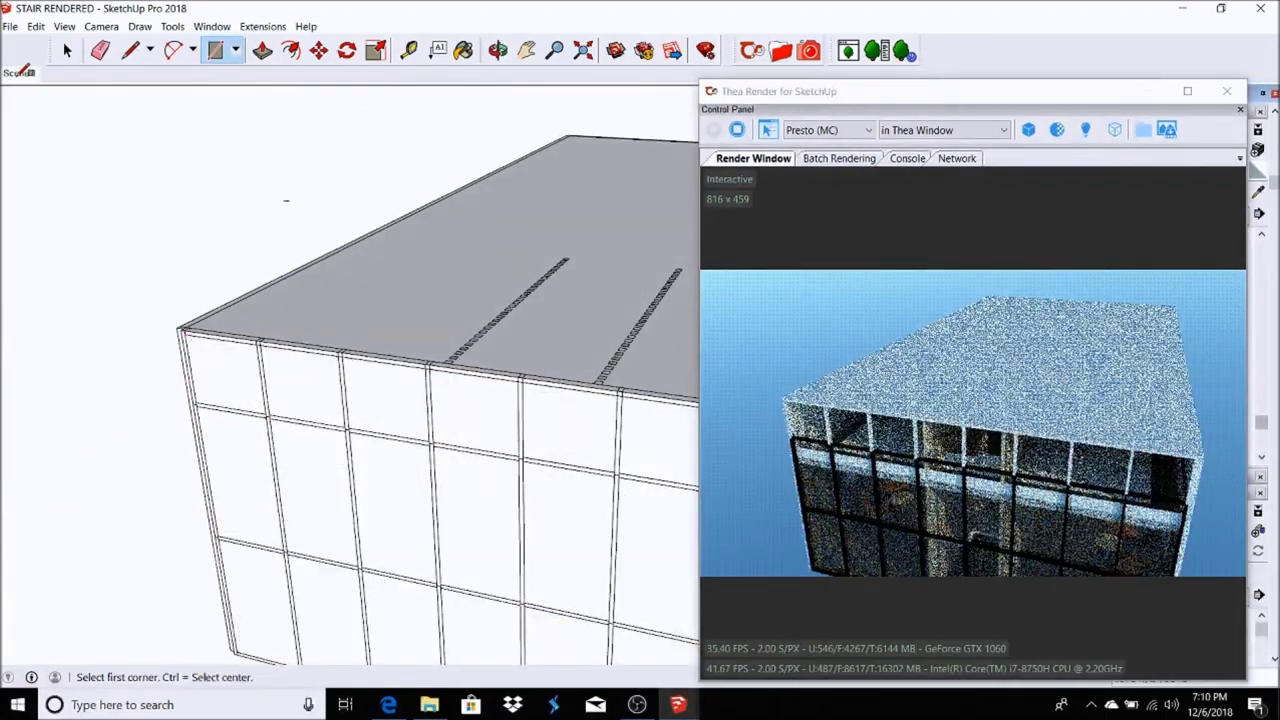
left_click(18, 74)
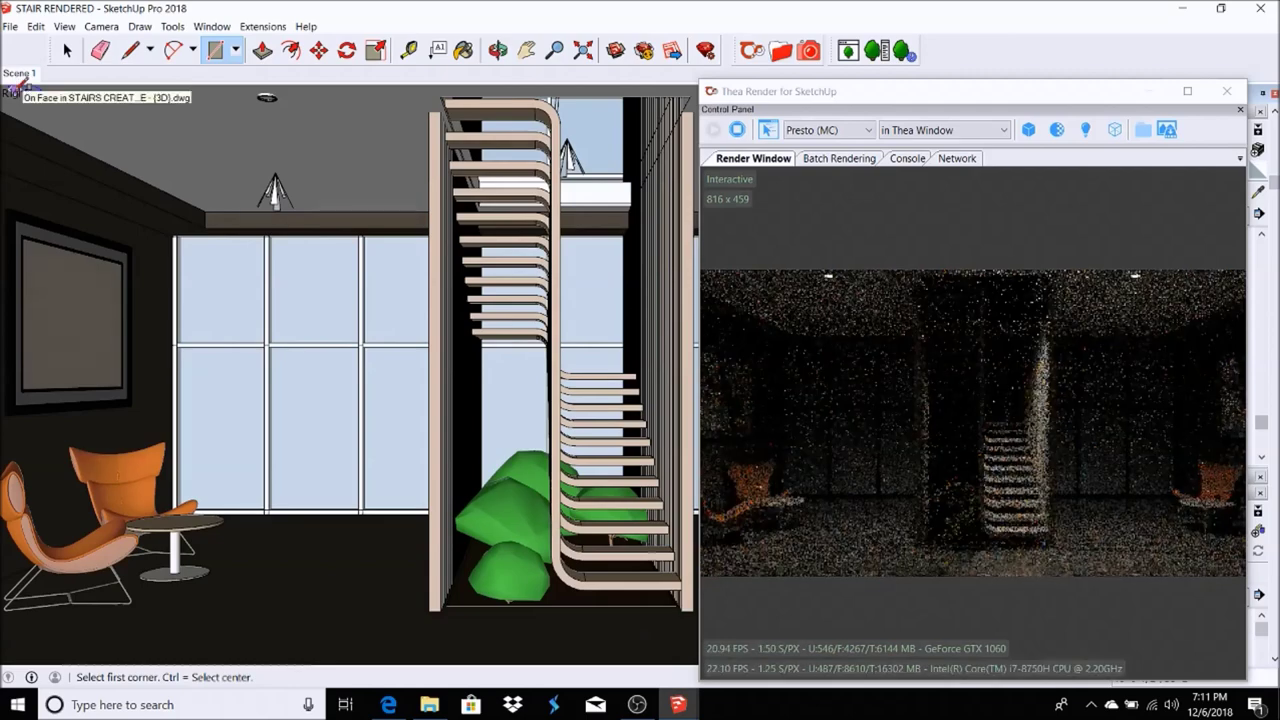
left_click(67, 50)
left_click(246, 366)
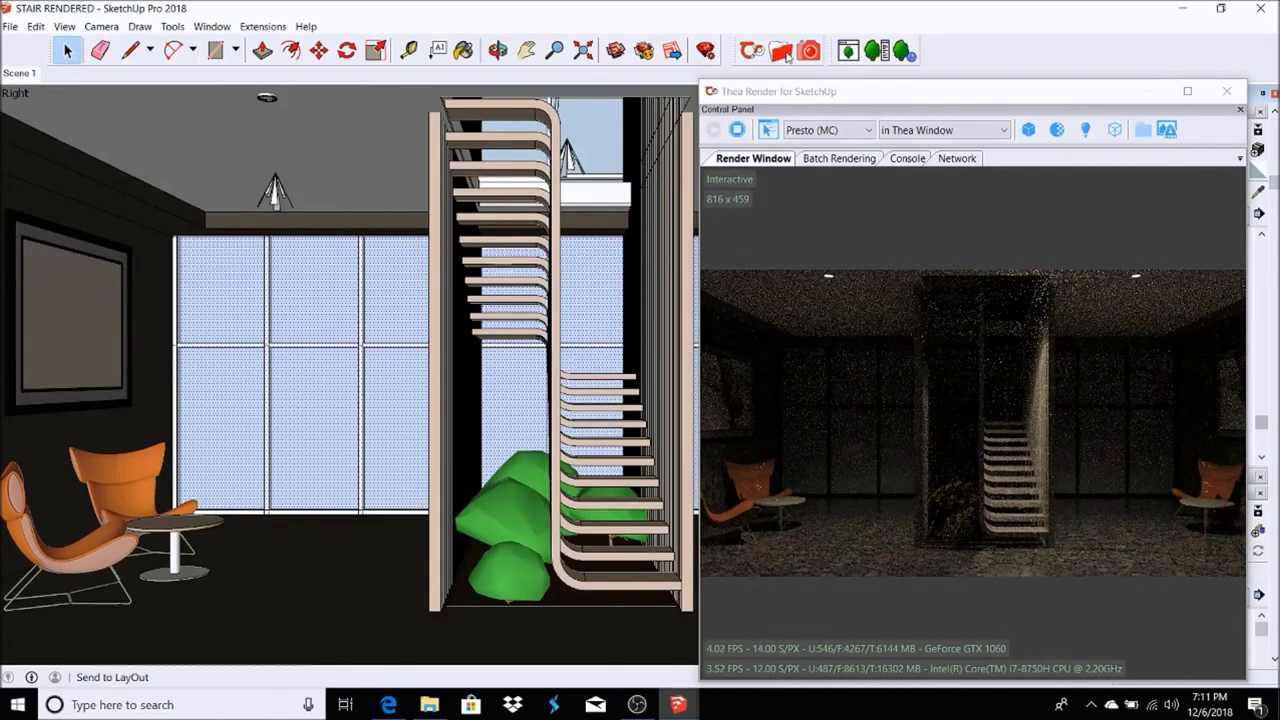
Paint the window panes with Thea's Transparent frosted glass material.
left_click(643, 50)
left_click(392, 467)
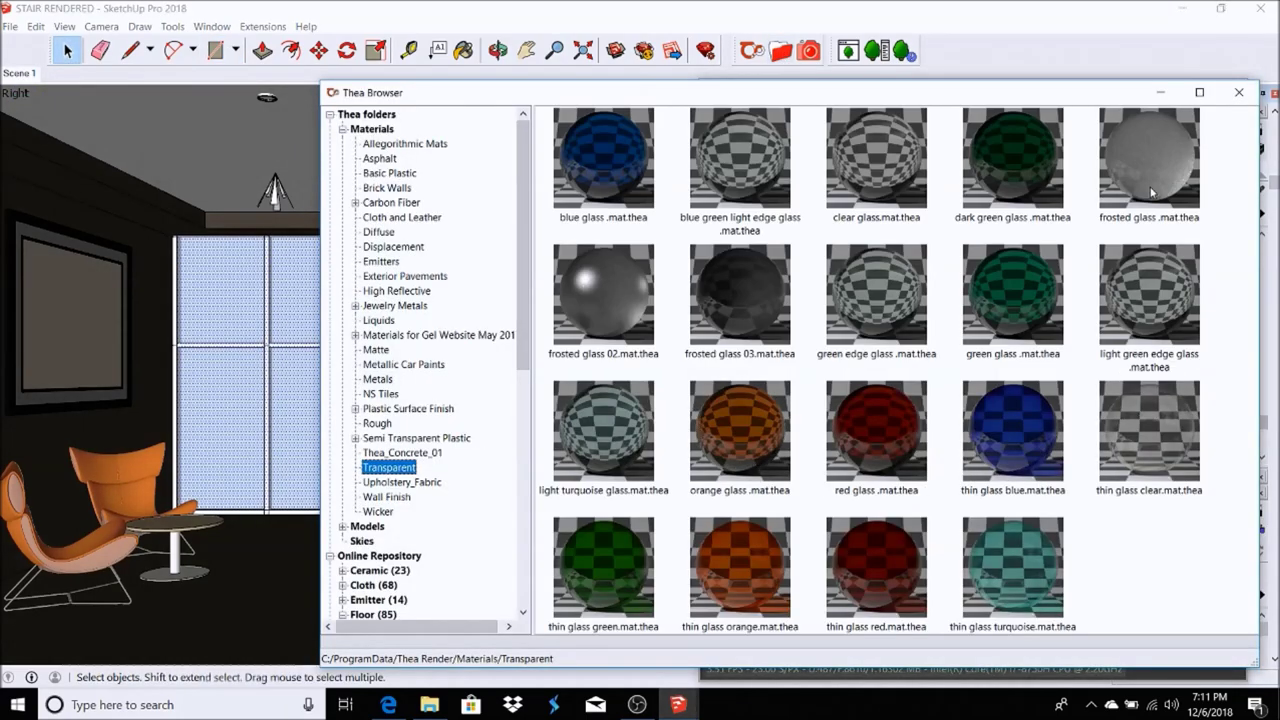
left_click(1151, 192)
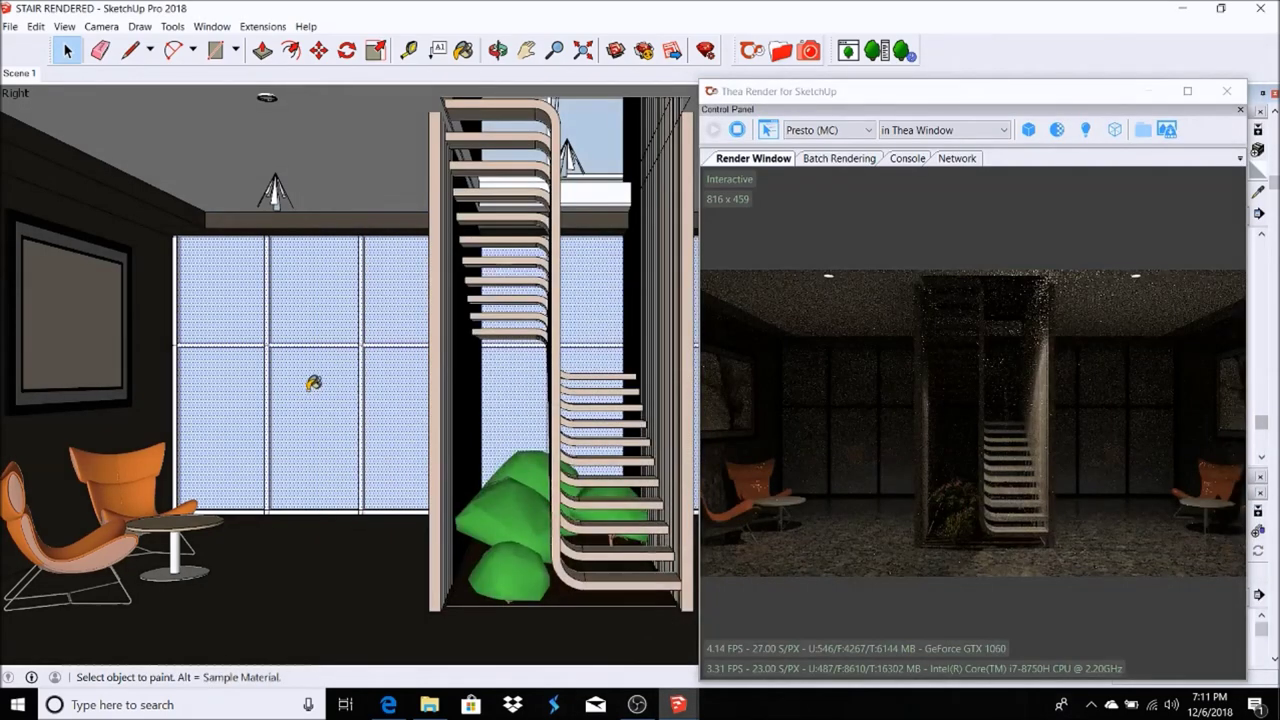
left_click(313, 383)
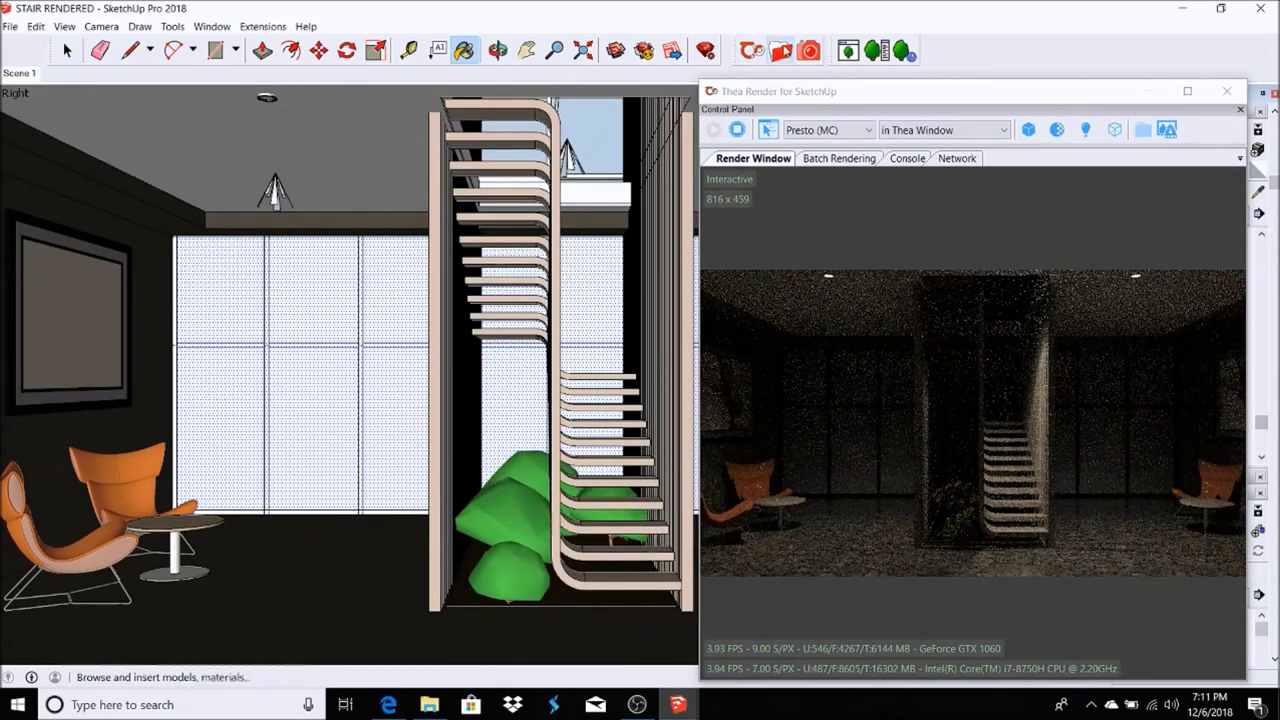
Repaint the panes with thin glass clear, orbit to check, and return to Scene 1.
left_click(780, 50)
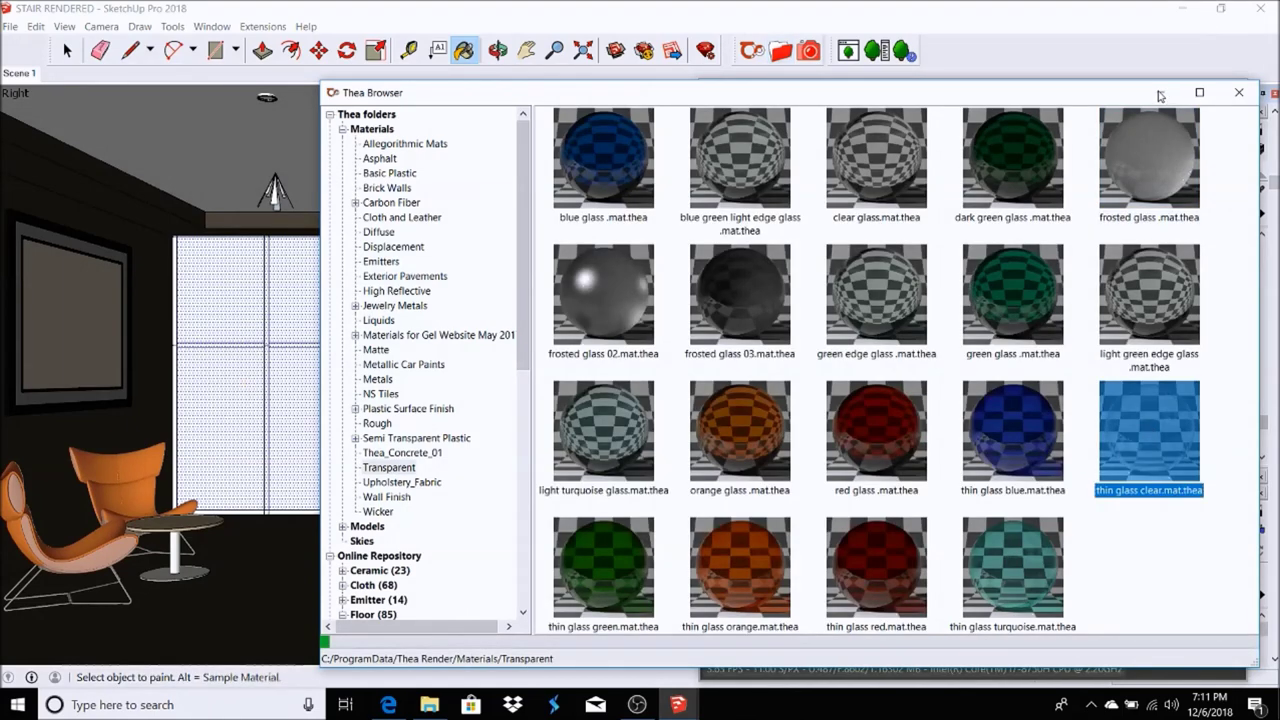
left_click(1157, 93)
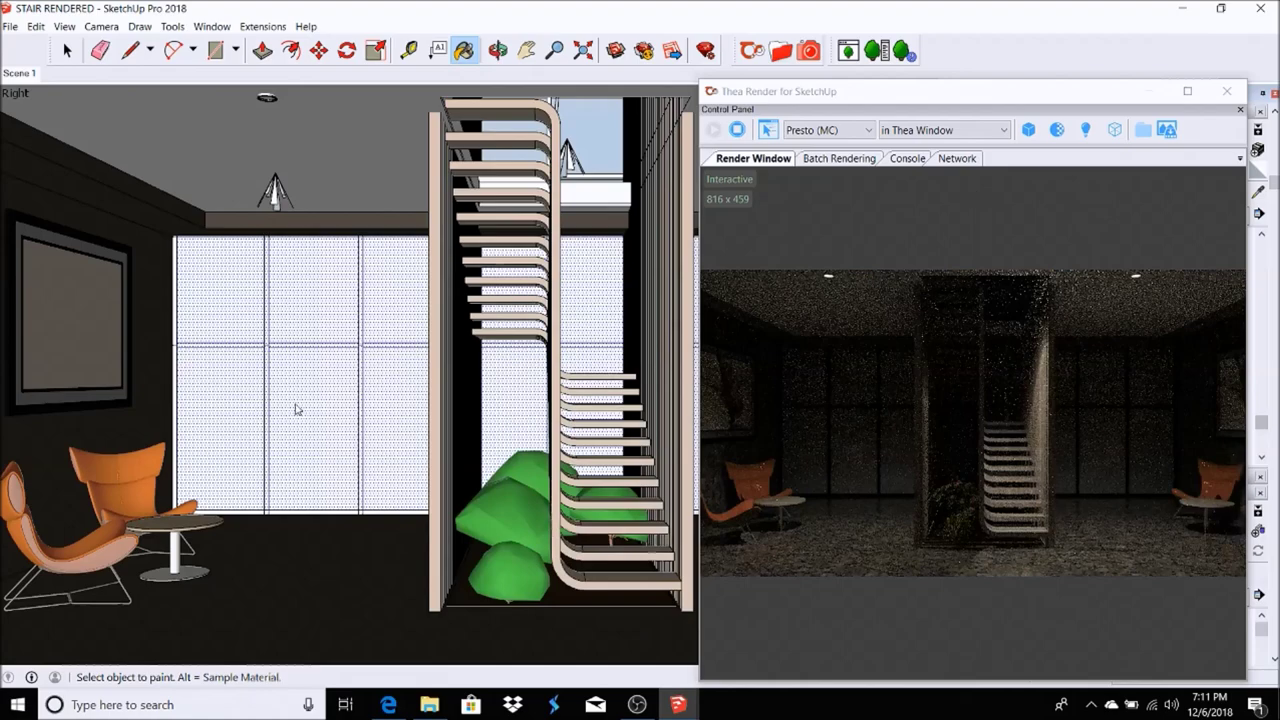
left_click(326, 394)
middle_click_drag(326, 394, 414, 366)
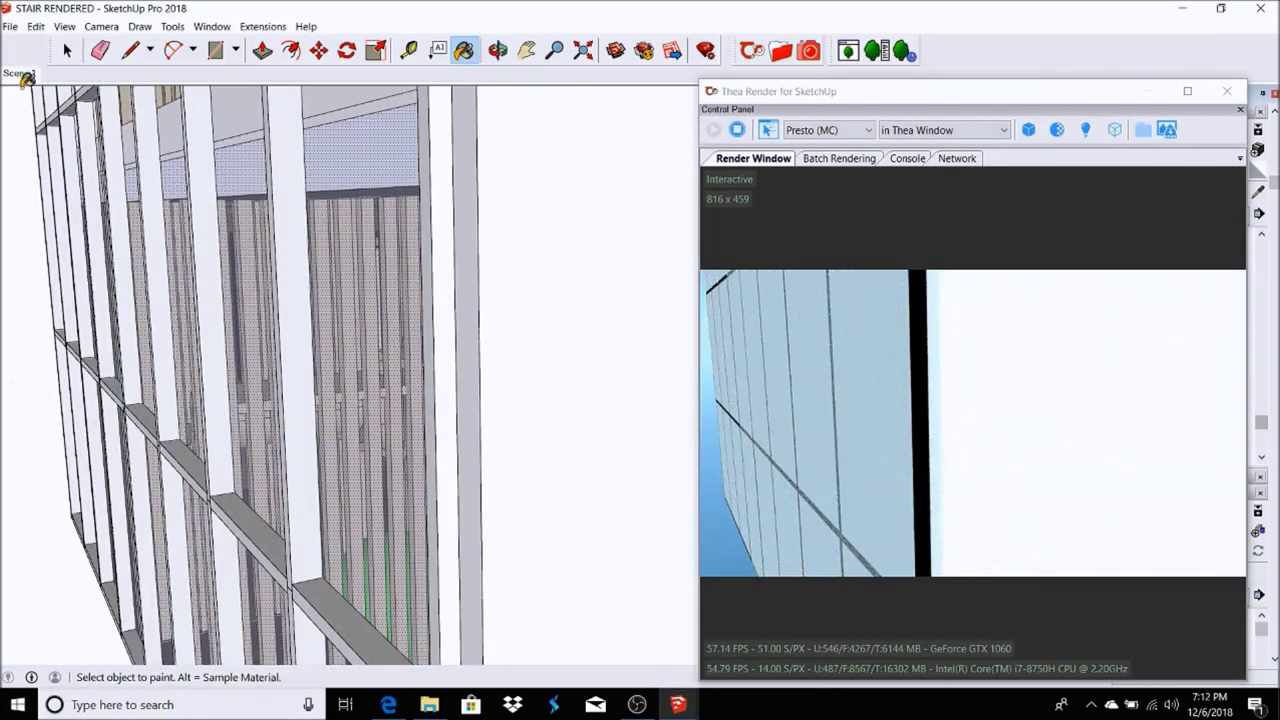
left_click(20, 73)
left_click(67, 52)
left_click(67, 52)
scroll(134, 458, "up", 3)
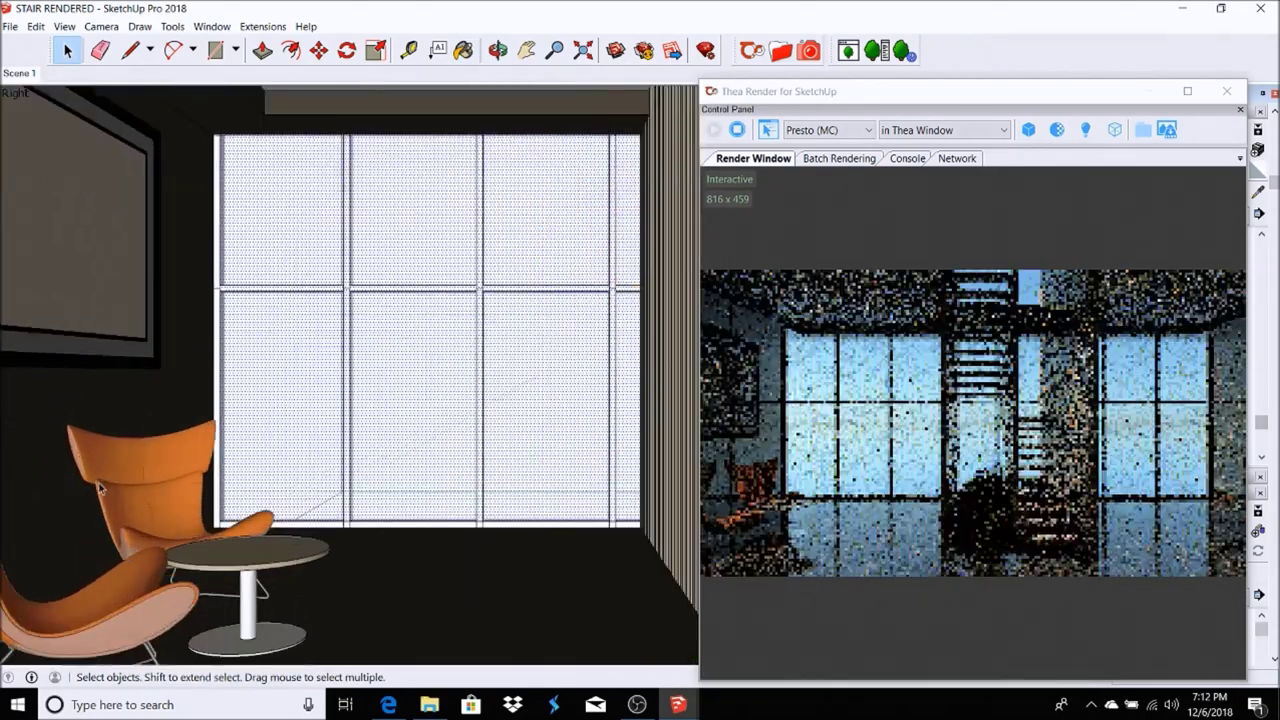
Enter the chair component and its nested group for editing.
scroll(140, 456, "up", 2)
scroll(145, 455, "down", 1)
double_click(228, 441)
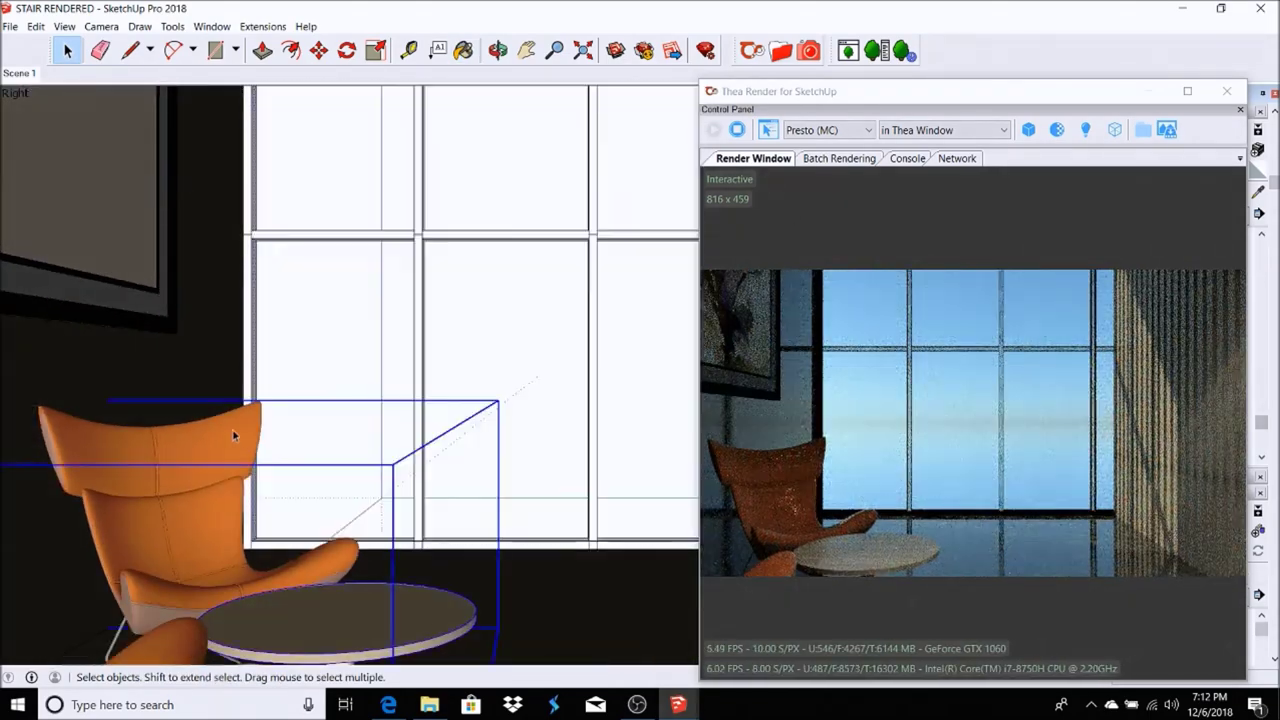
left_click(215, 420)
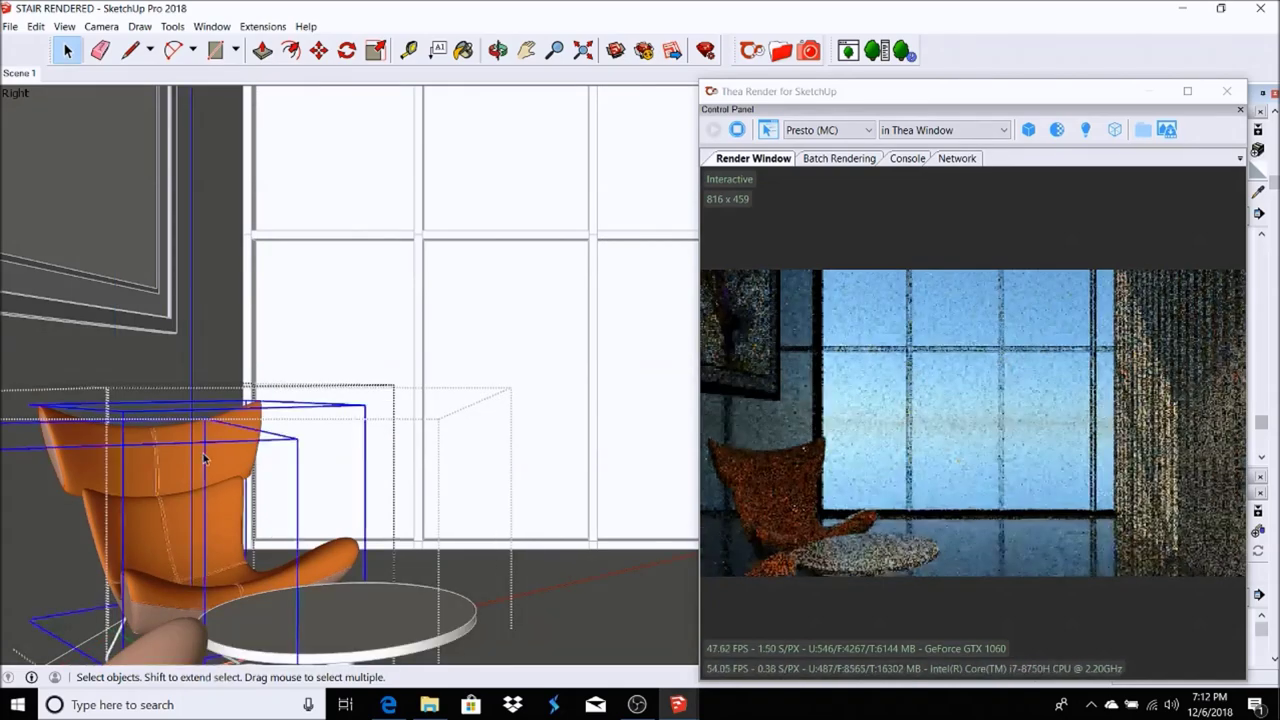
double_click(214, 444)
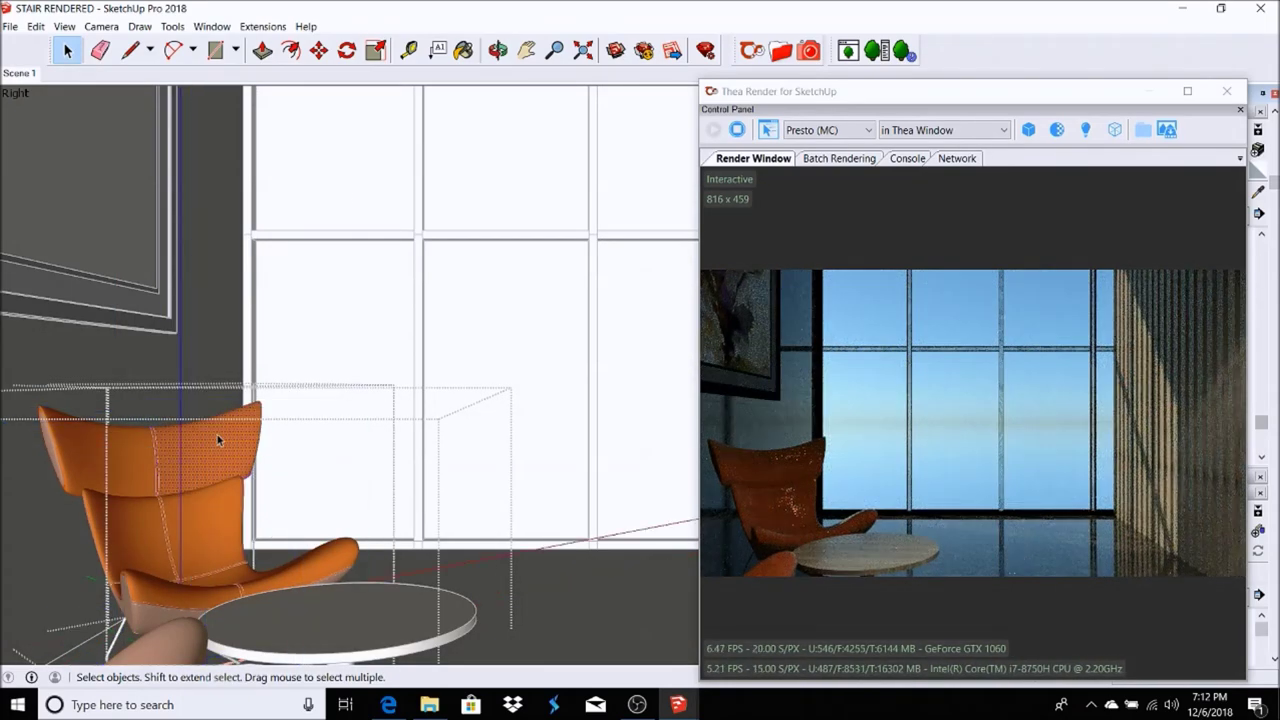
Select the chair's backrest panels and seat faces, then bring up the Thea Browser.
left_click(144, 455, "shift")
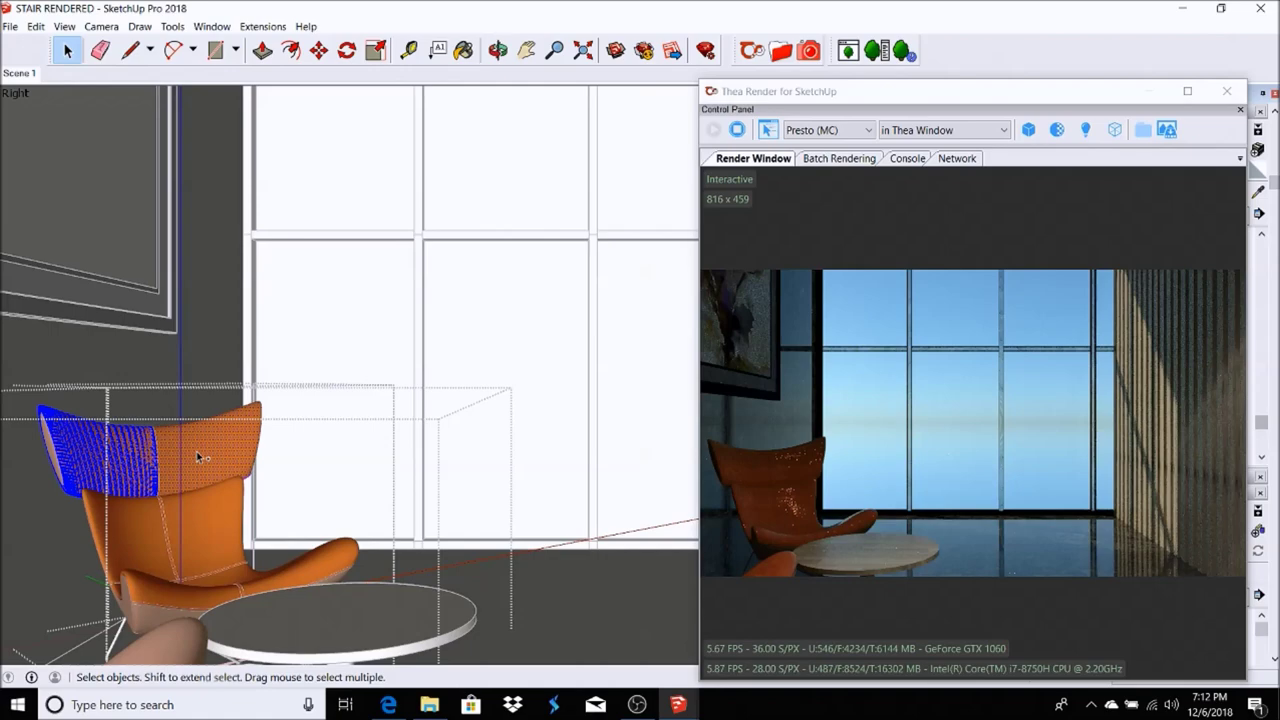
left_click(198, 457, "shift")
left_click(185, 519, "shift")
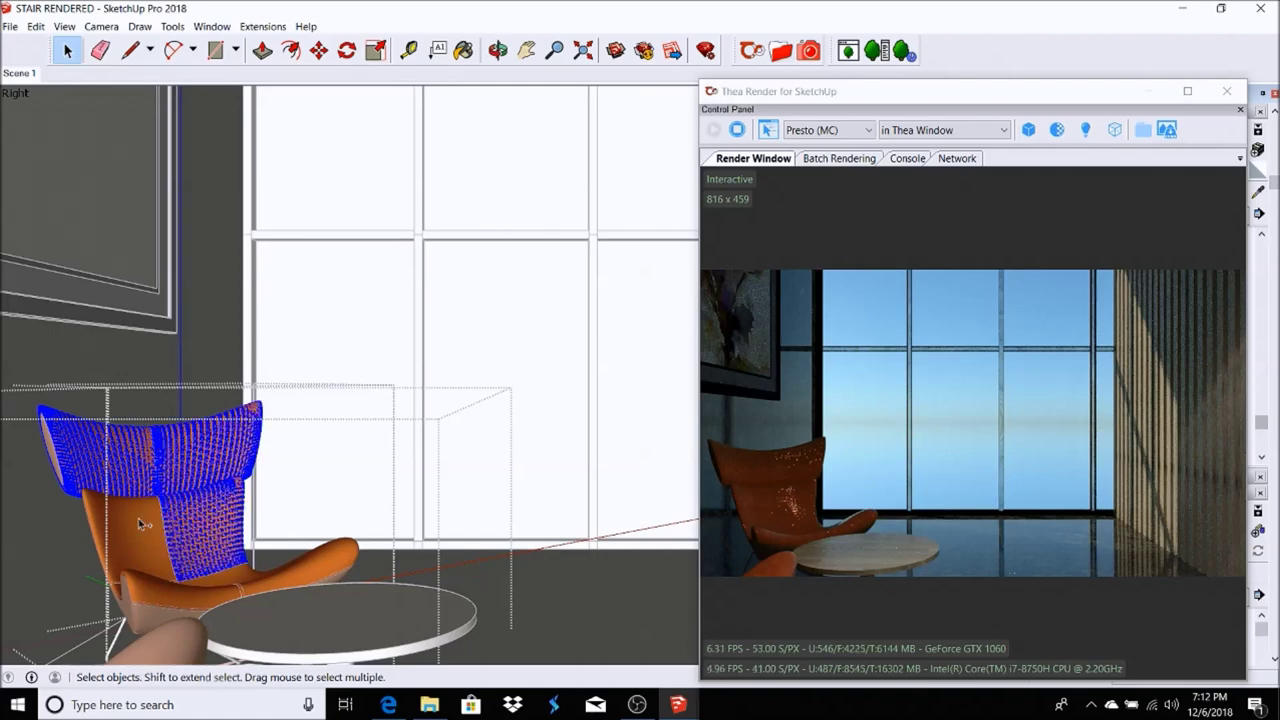
left_click(152, 591, "shift")
left_click(155, 592, "shift")
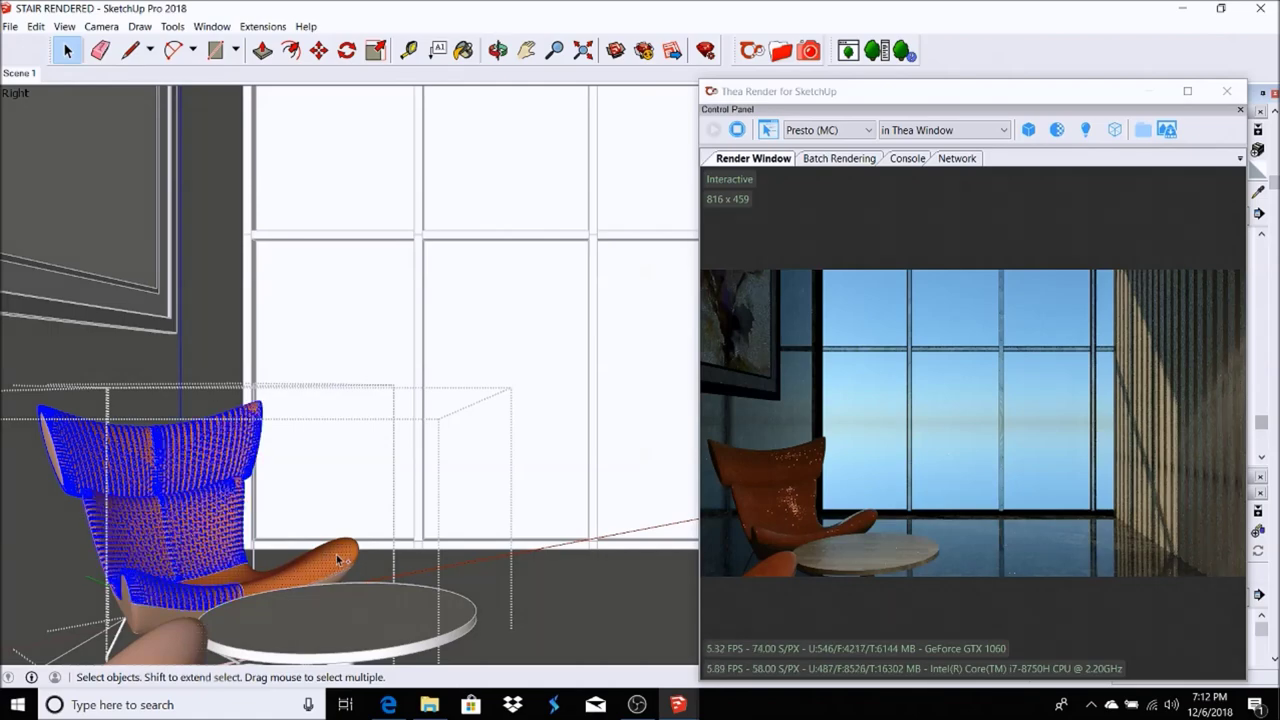
left_click(340, 561, "shift")
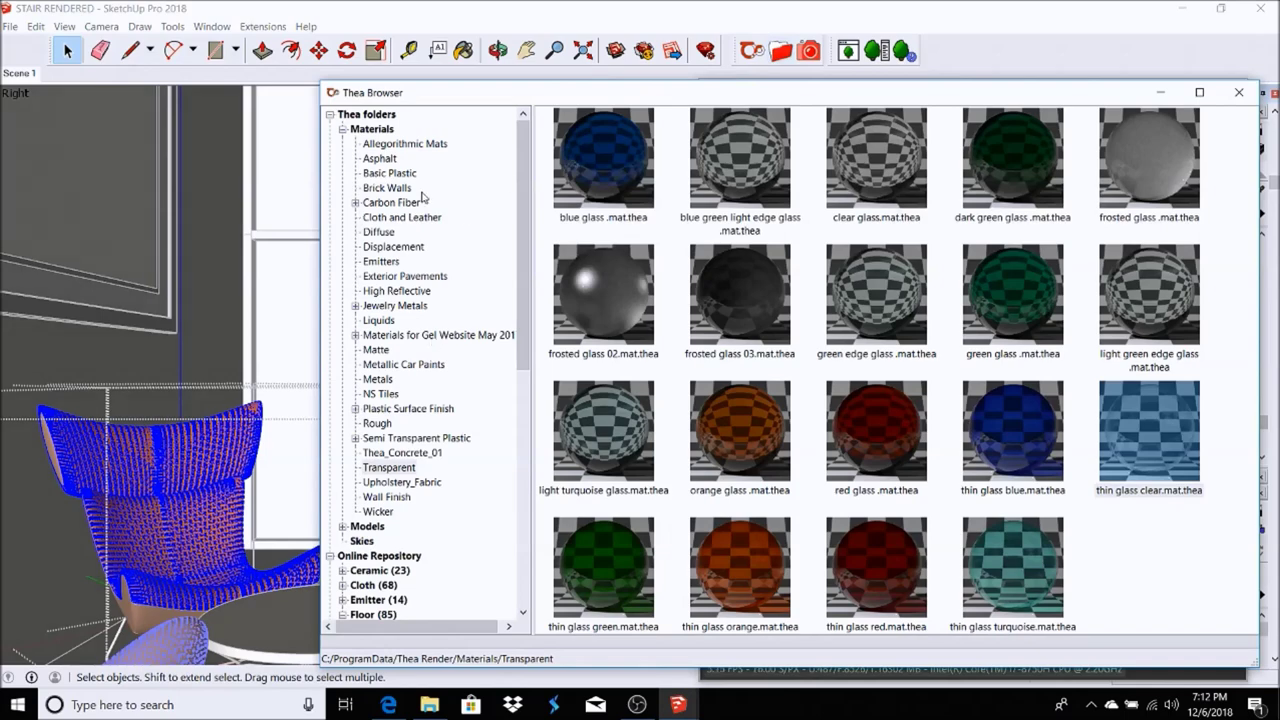
Browse the Online Repository Cloth materials to page 51-60 and pick the cream leather.
left_click(342, 585)
left_click(378, 526)
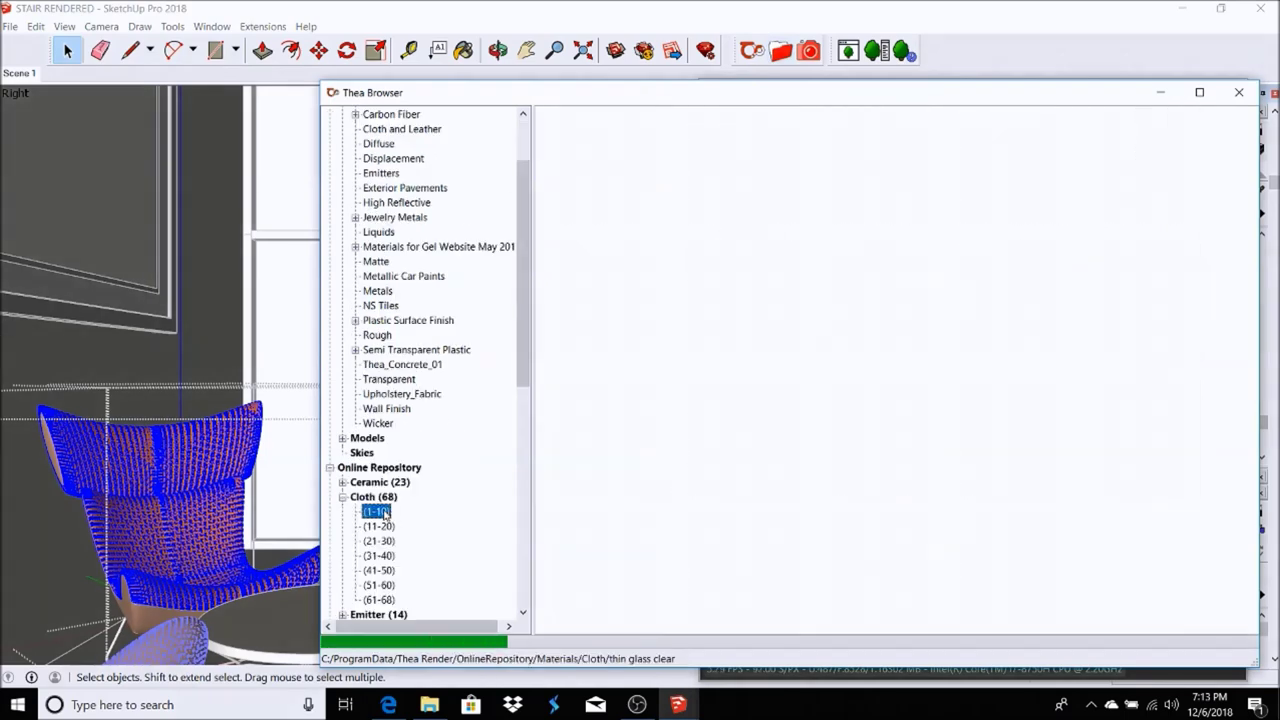
left_click(381, 543)
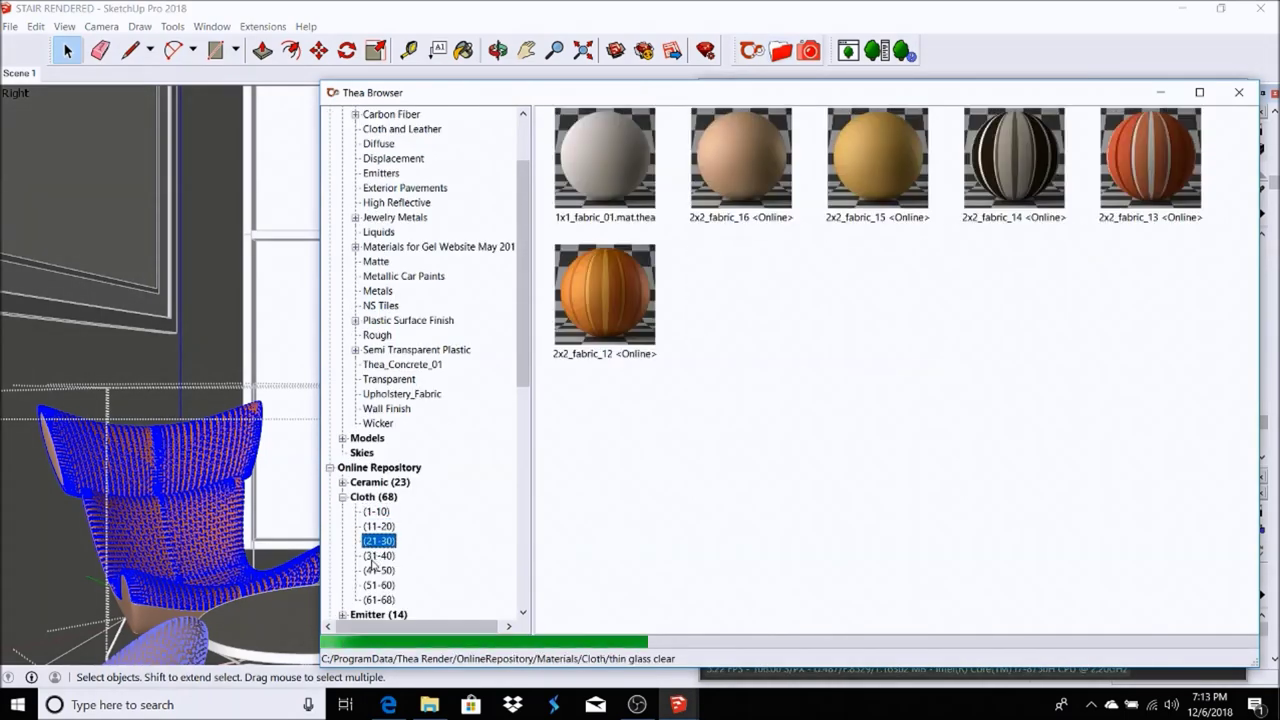
left_click(379, 557)
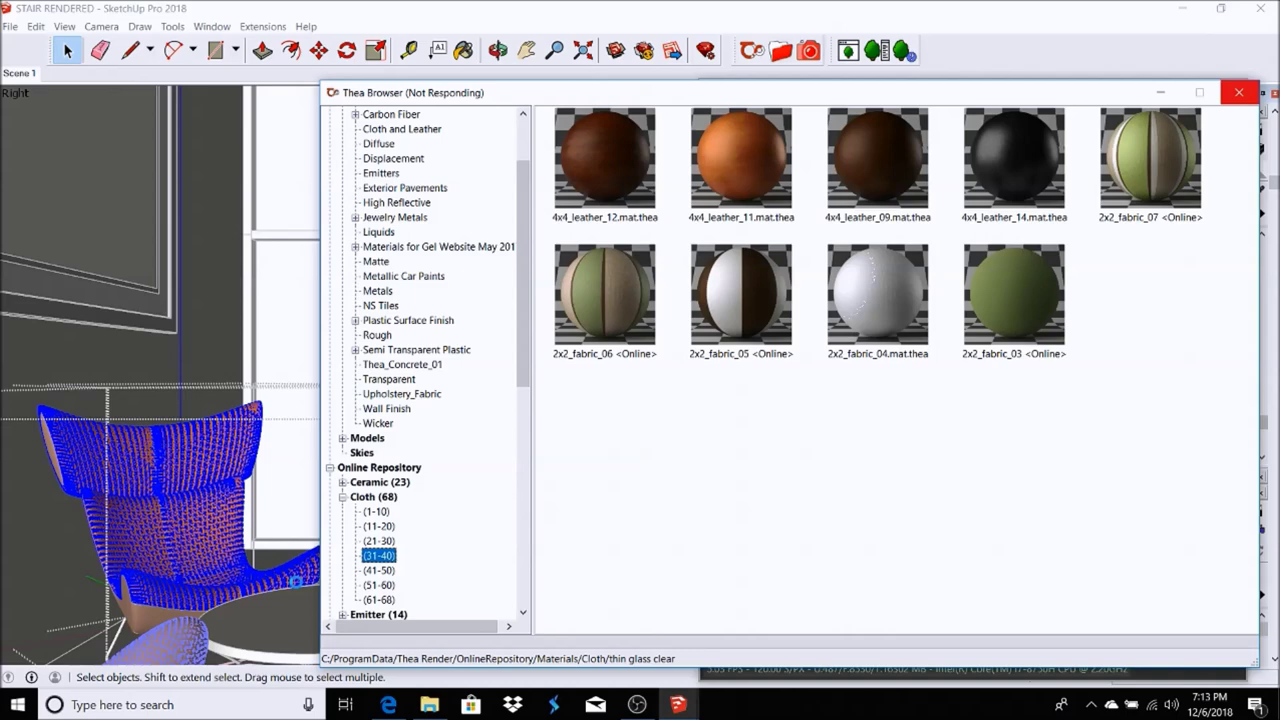
left_click(378, 570)
left_click(379, 585)
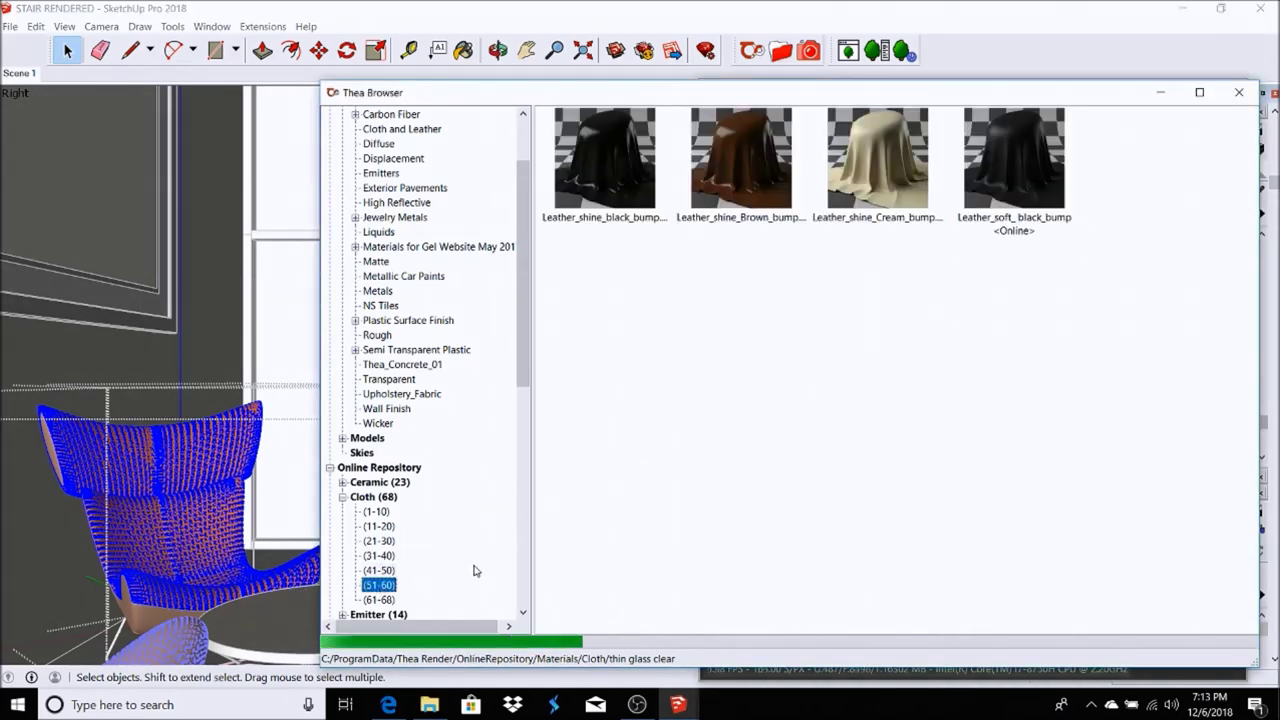
left_click(378, 600)
left_click(379, 585)
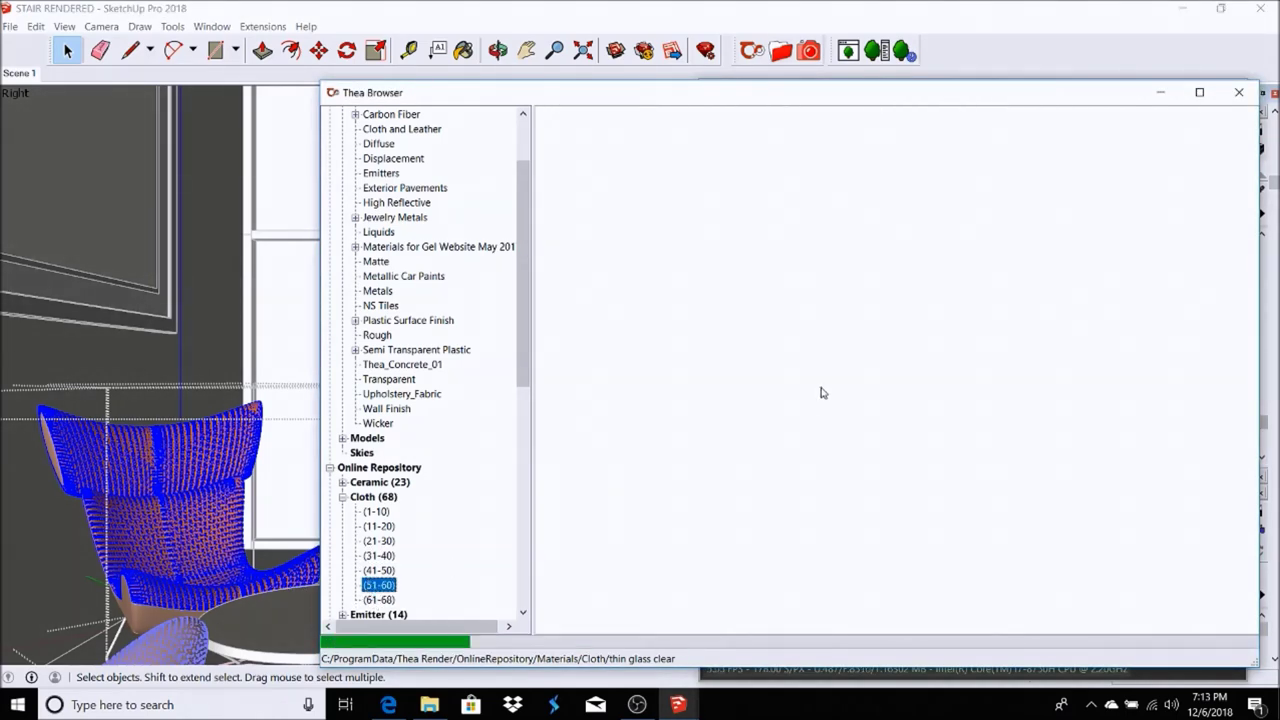
Paint the chairs with Leather_shine_Cream_bump and maximize the Thea render.
left_click(1161, 93)
key("b")
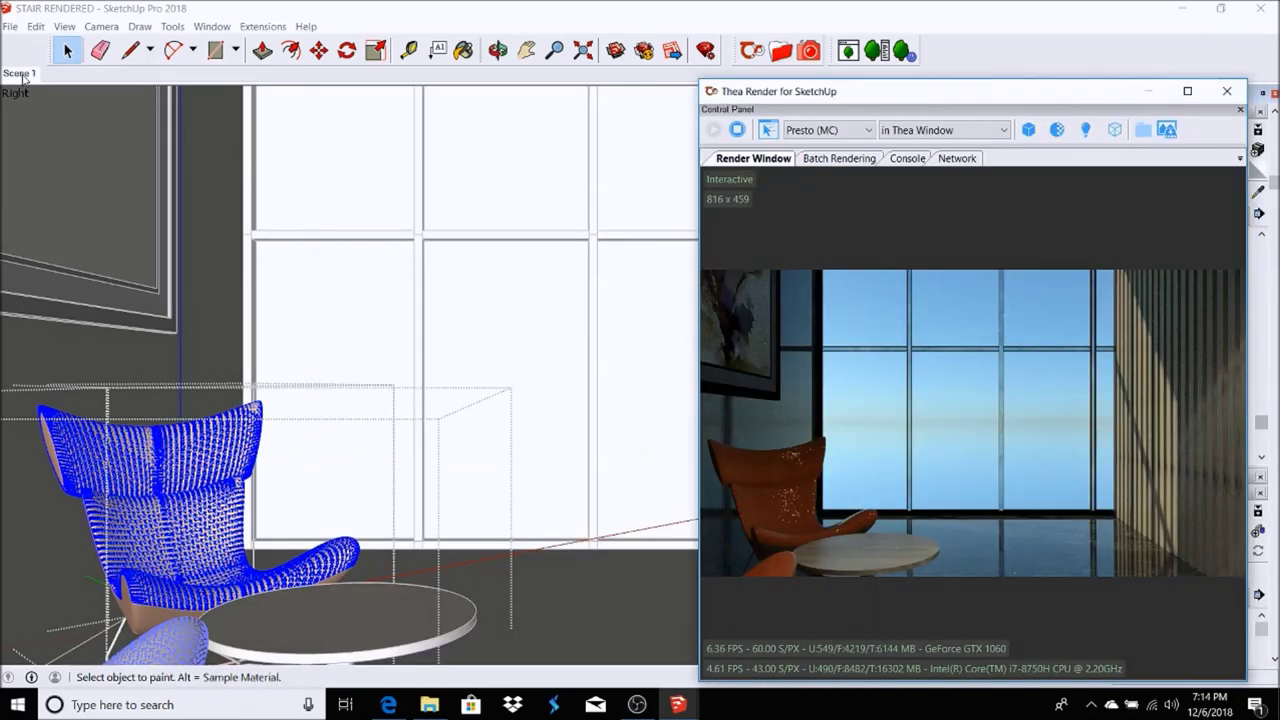
scroll(47, 231, "down", 3)
scroll(47, 231, "down", 2)
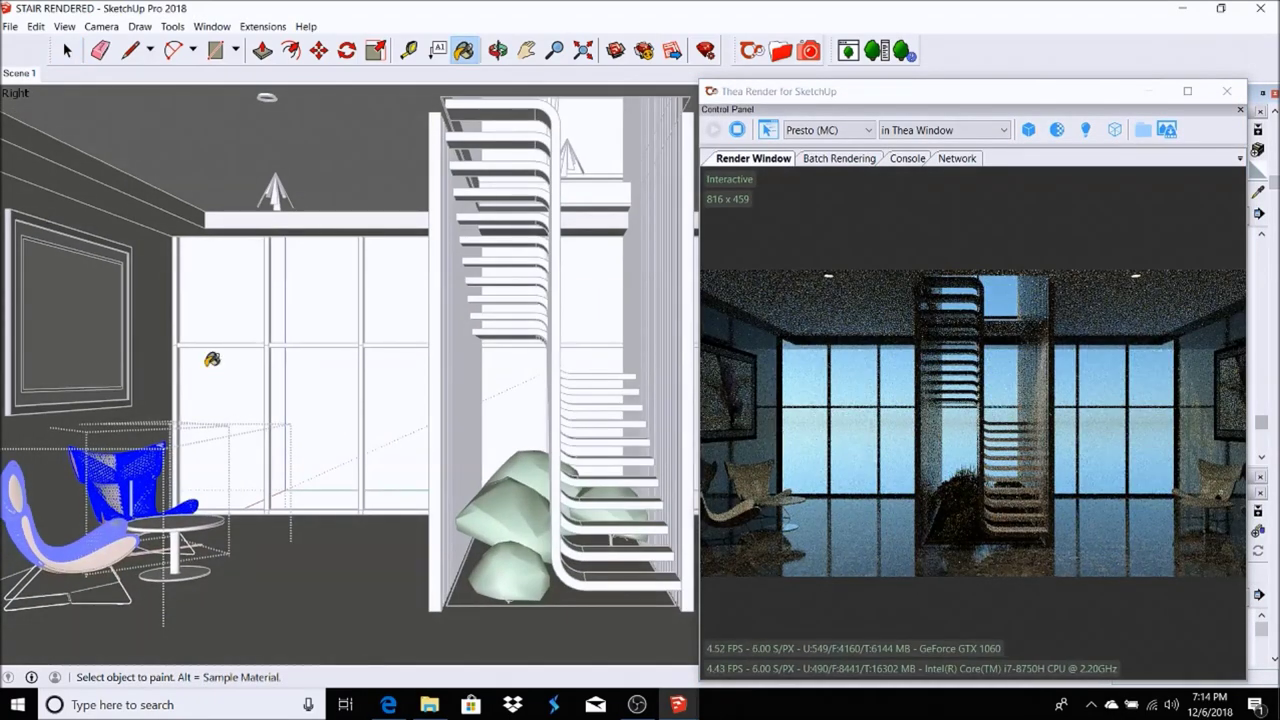
key("space")
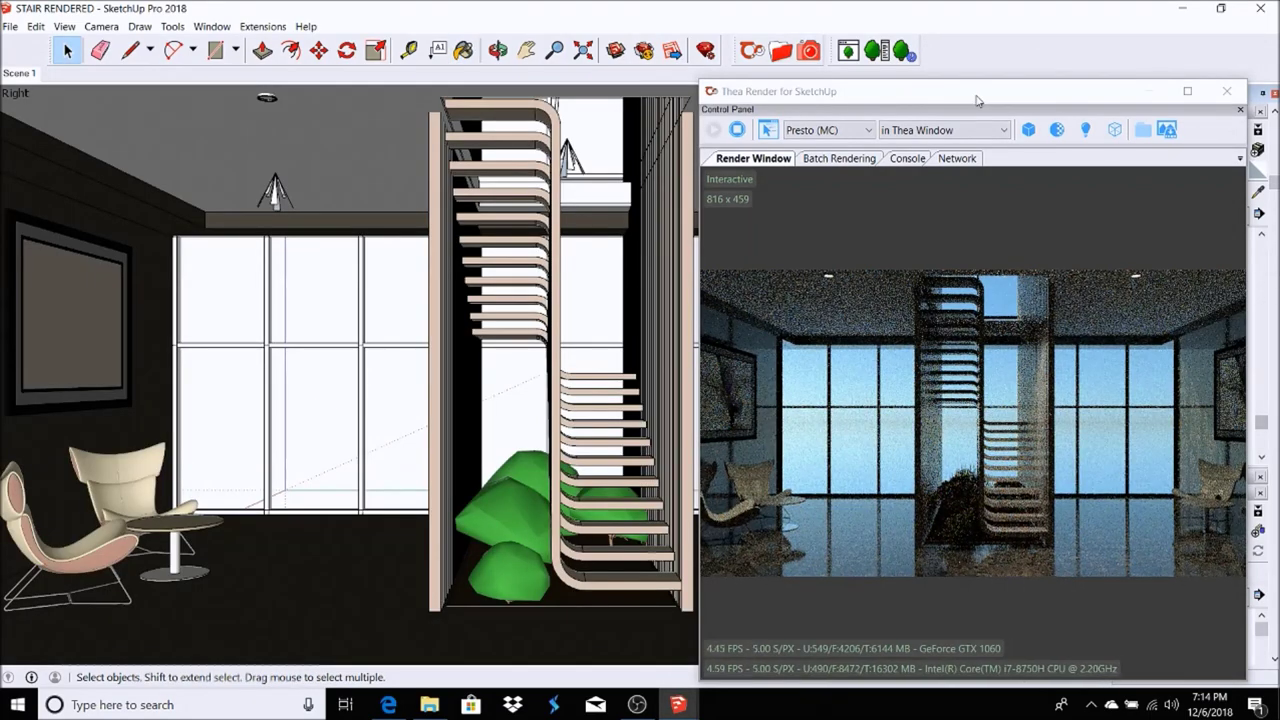
left_click_drag(980, 92, 898, 5)
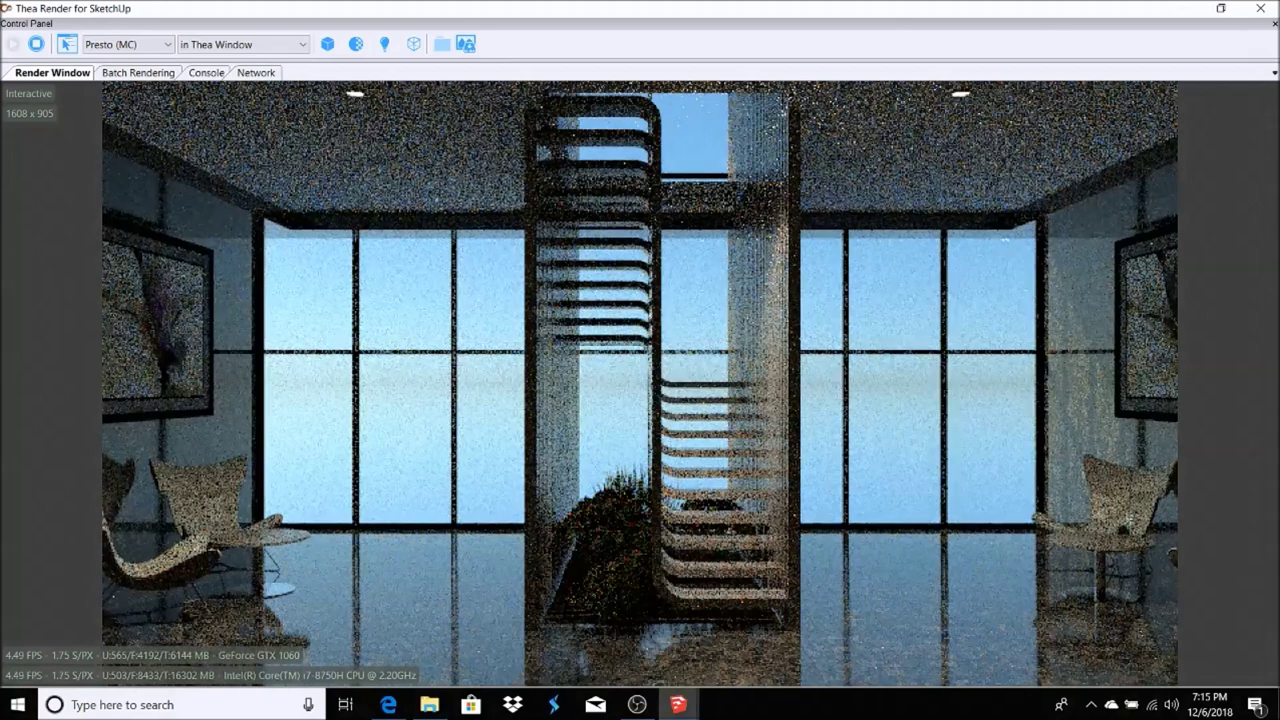